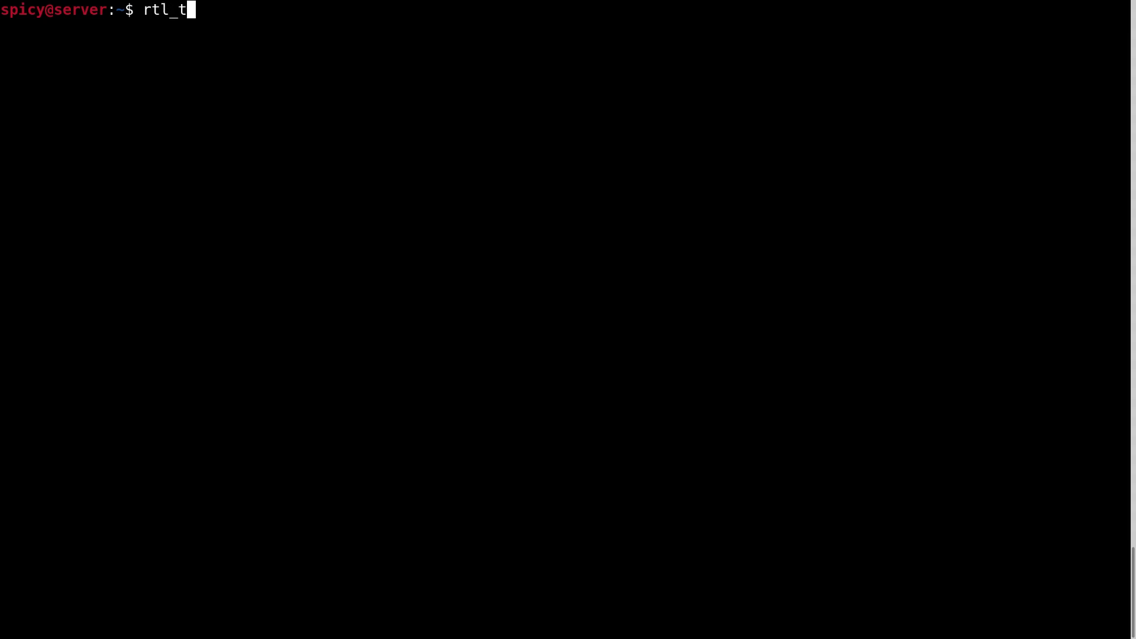
Step: Run rtl_tcp with default settings, stop it and clear the terminal
{"action": "key", "text": "Return"}
{"action": "key", "text": "ctrl+c"}
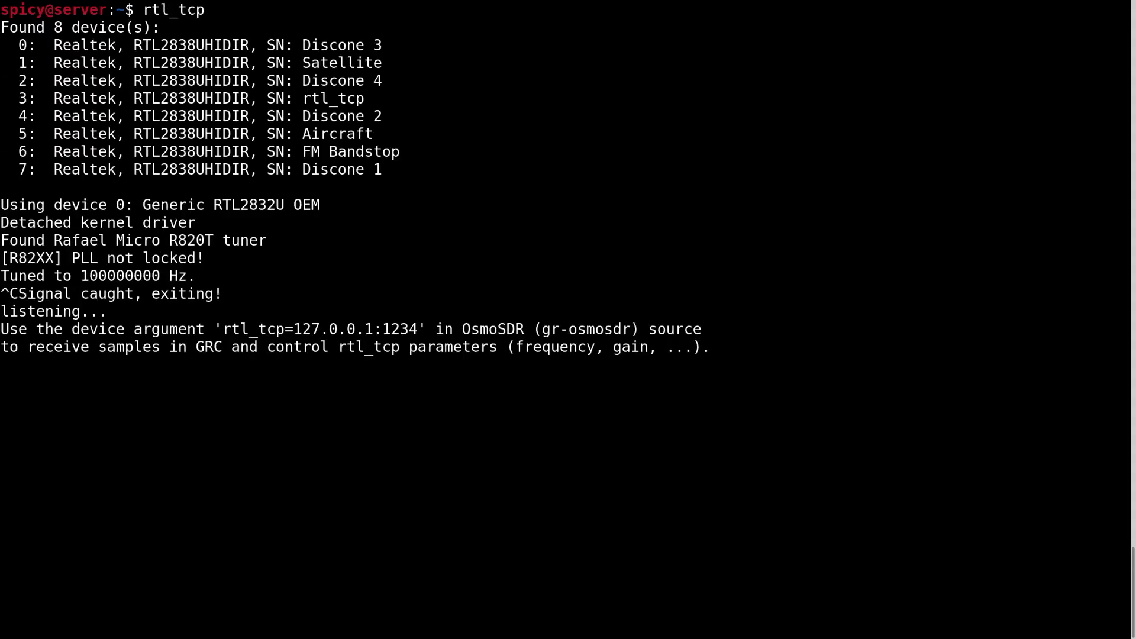
{"action": "key", "text": "ctrl+c"}
{"action": "key", "text": "ctrl+c"}
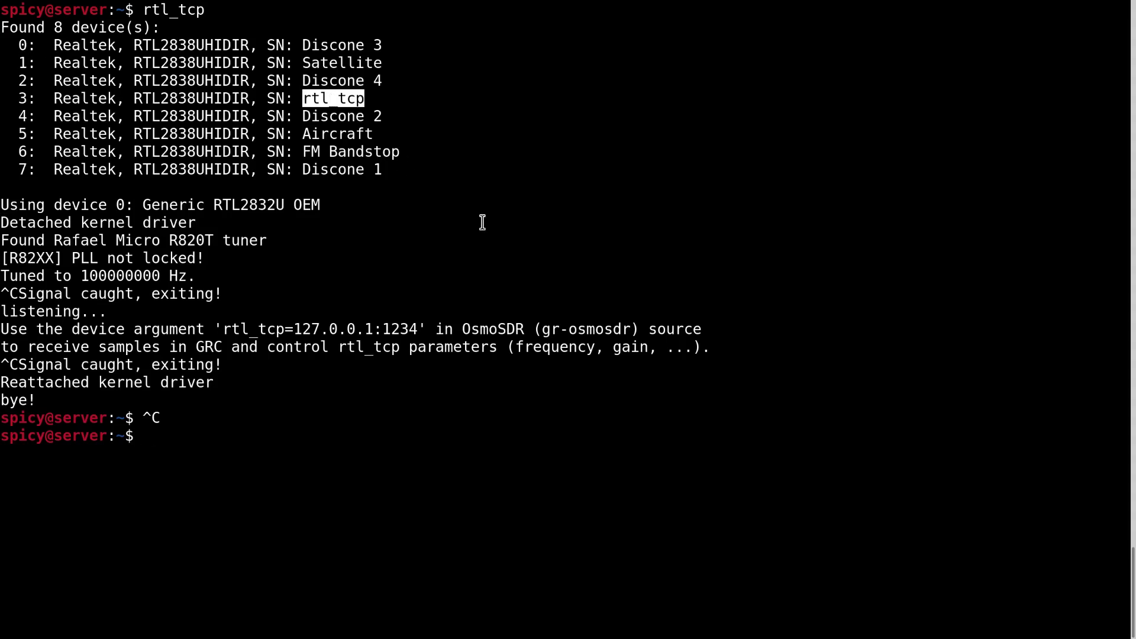
{"action": "key", "text": "ctrl+l"}
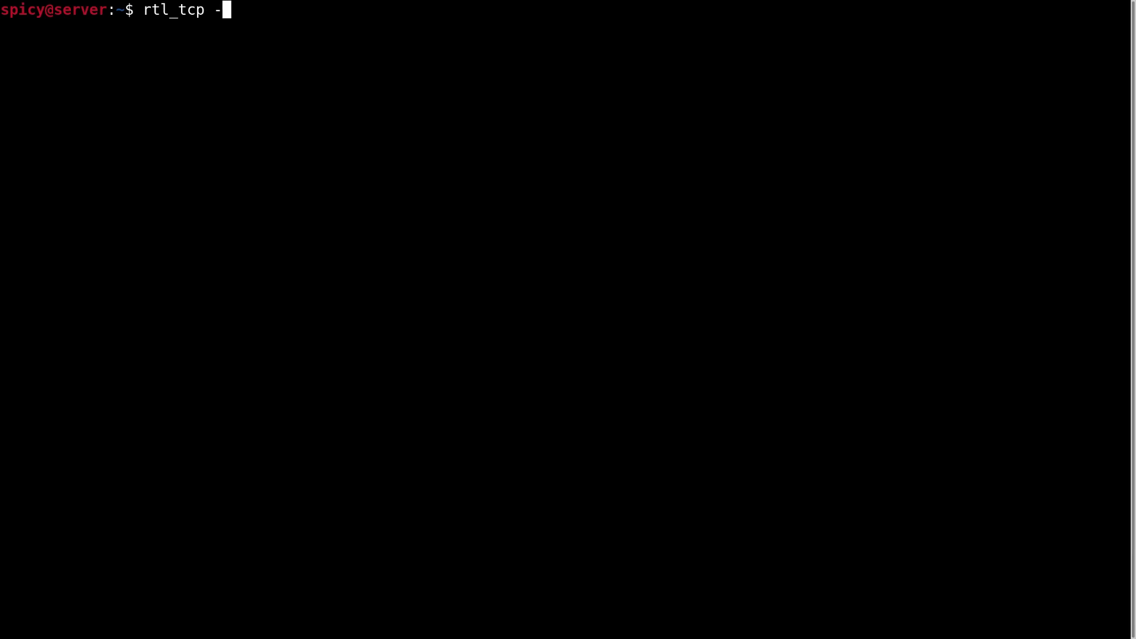
{"action": "key", "text": "BackSpace"}
{"action": "key", "text": "BackSpace"}
{"action": "key", "text": "Return"}
{"action": "key", "text": "ctrl+c"}
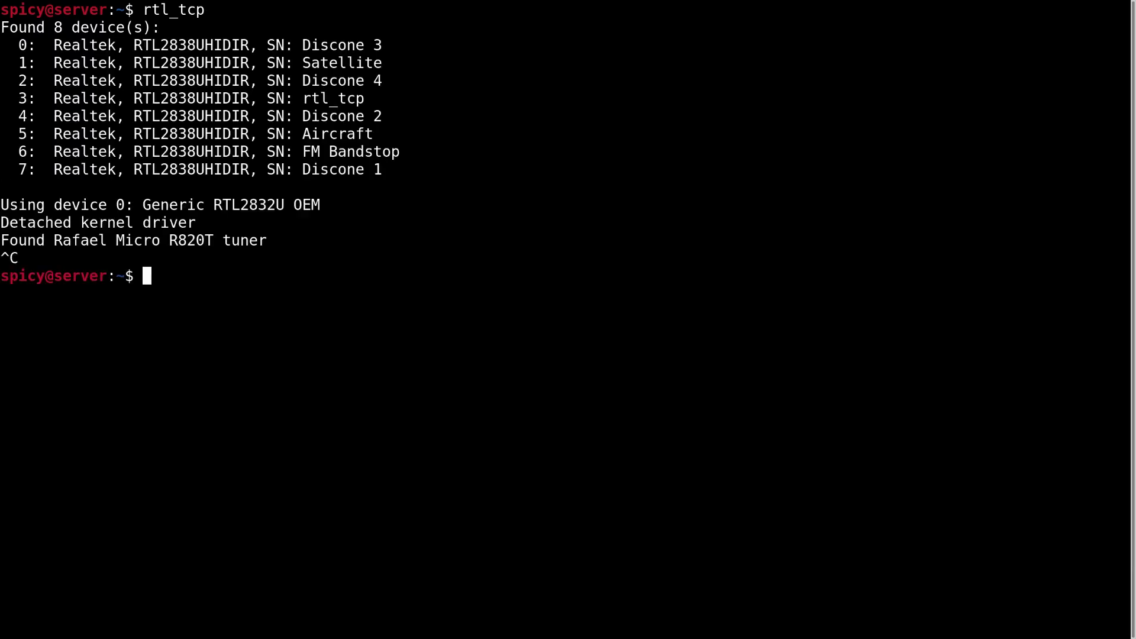
{"action": "key", "text": "ctrl+l"}
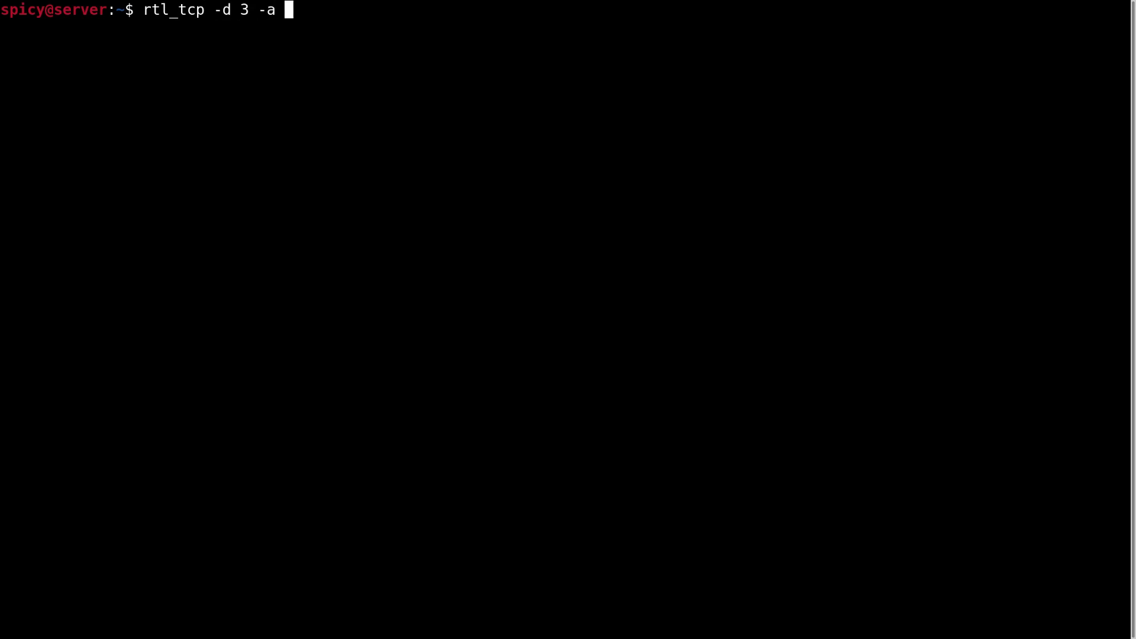
{"action": "key", "text": "Return"}
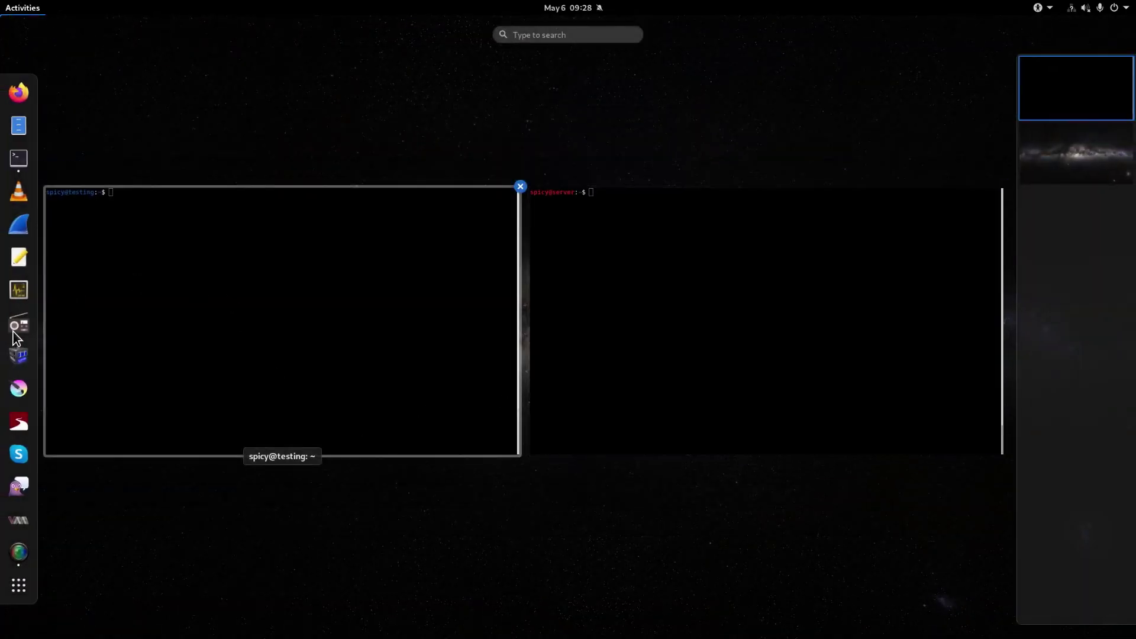
Step: Play a station in welle.io through the rtl_tcp client at server:1234
{"action": "left_click", "coordinate": [15, 330]}
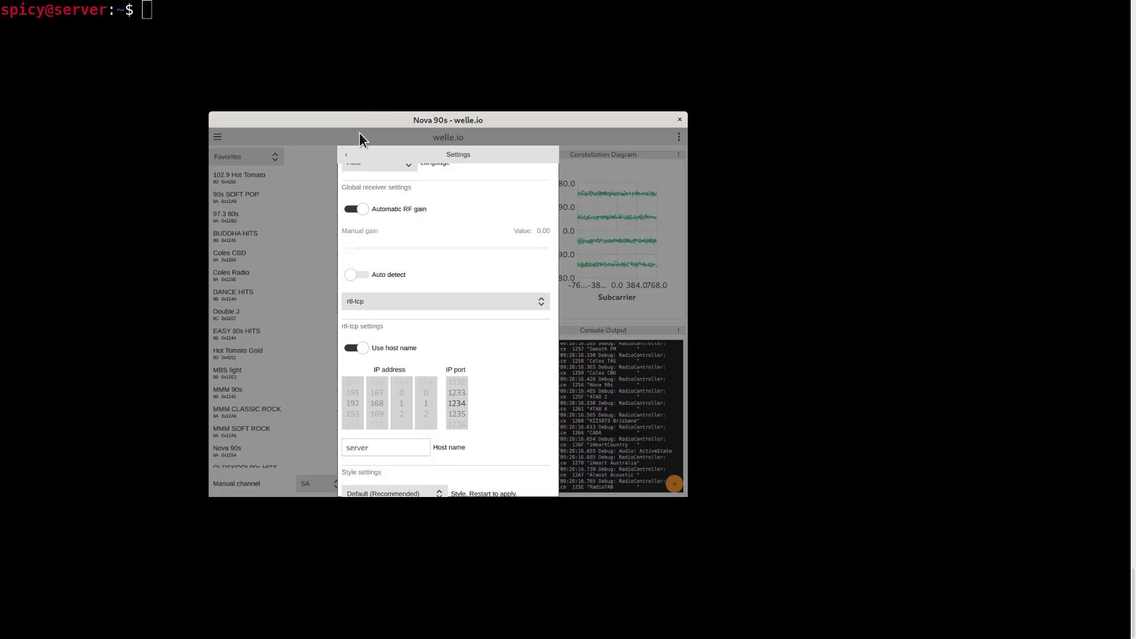
{"action": "left_click", "coordinate": [593, 215]}
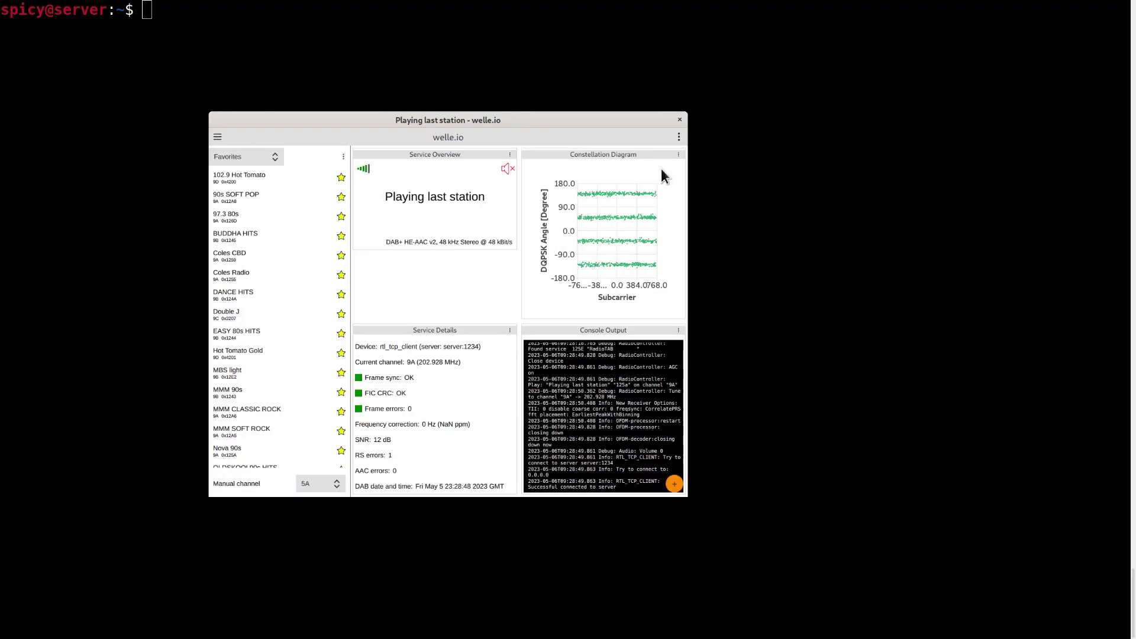
Step: Close welle.io and start SoapySDRServer --bind, serving on [::]:55132
{"action": "left_click", "coordinate": [679, 120]}
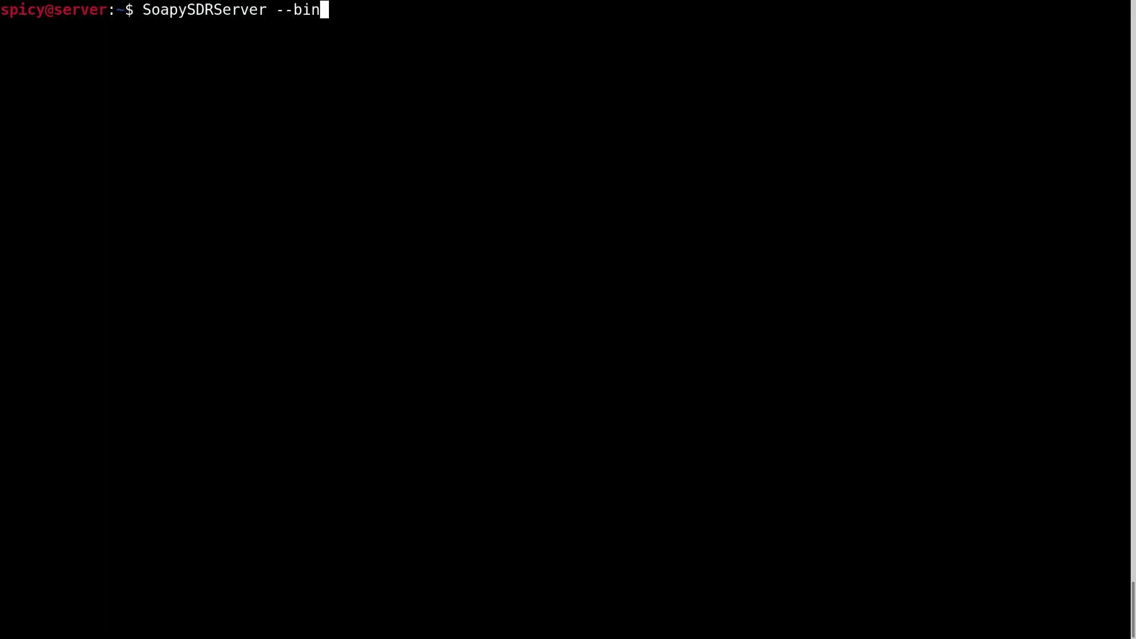
{"action": "type", "text": "d"}
{"action": "key", "text": "Return"}
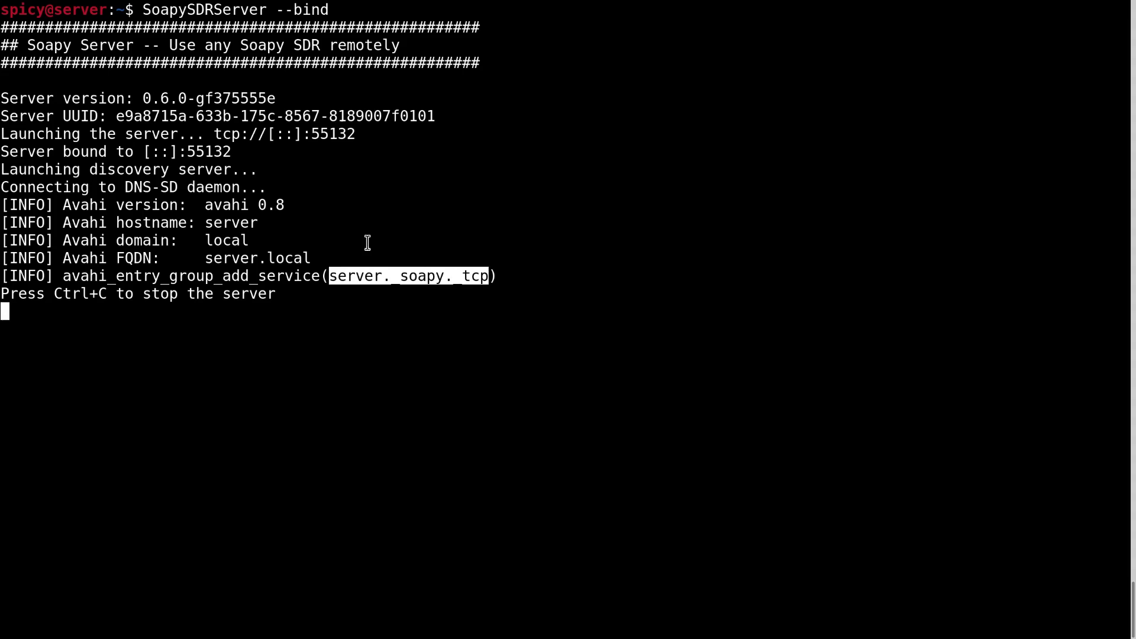
{"action": "left_click", "coordinate": [401, 378]}
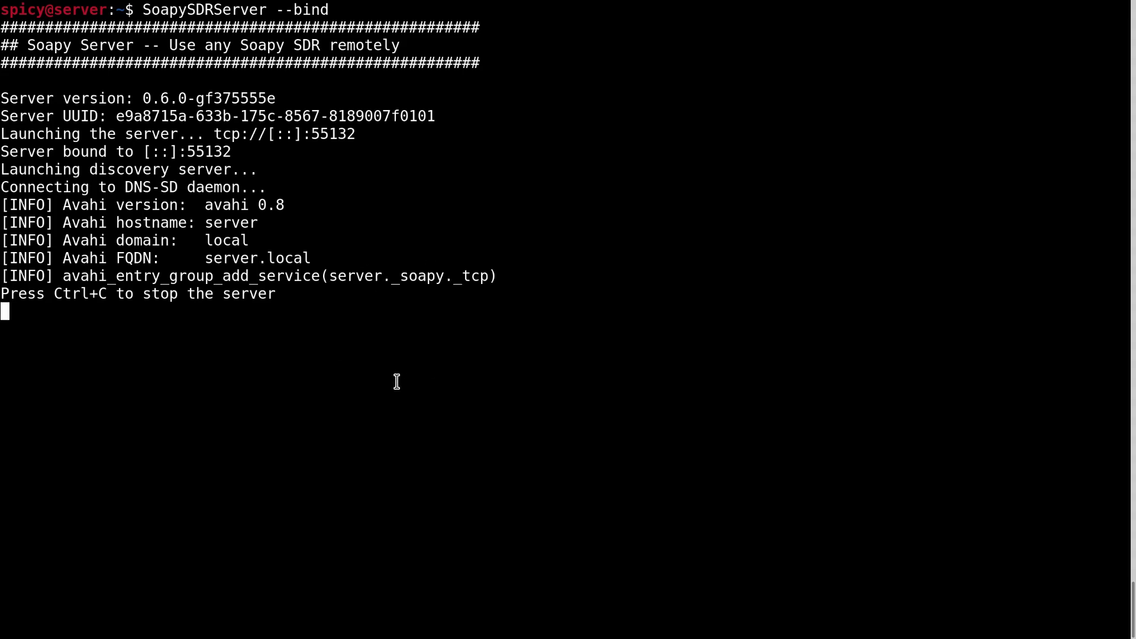
Step: Dismiss the Gqrx device error and choose Generic RTL2832U OEM :: Discone 1 as input
{"action": "key", "text": "super"}
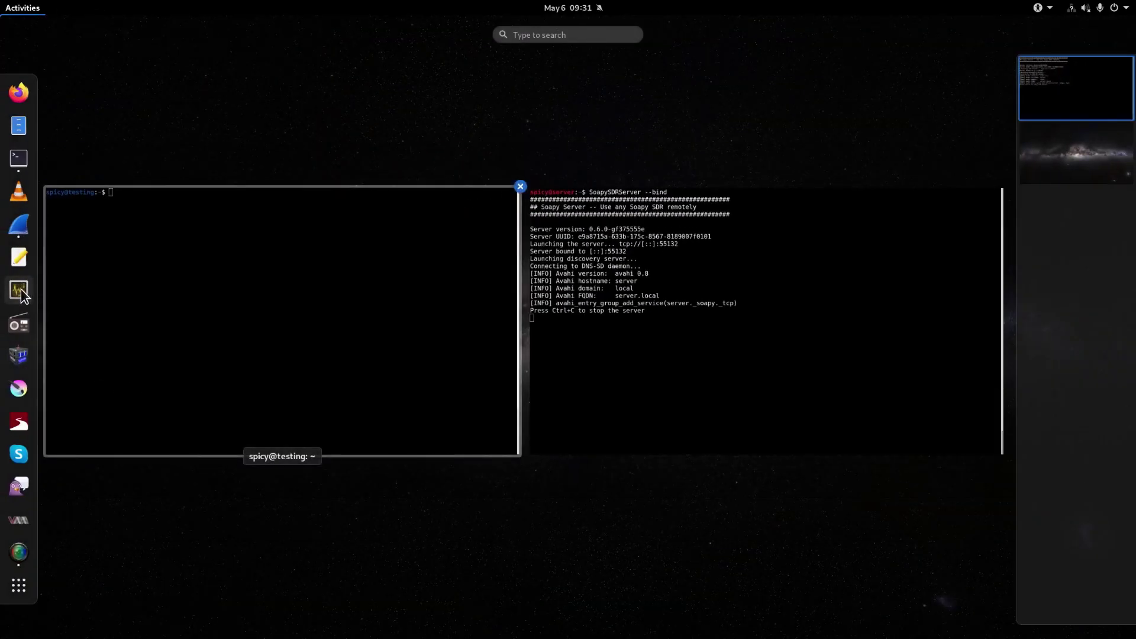
{"action": "key", "text": "super"}
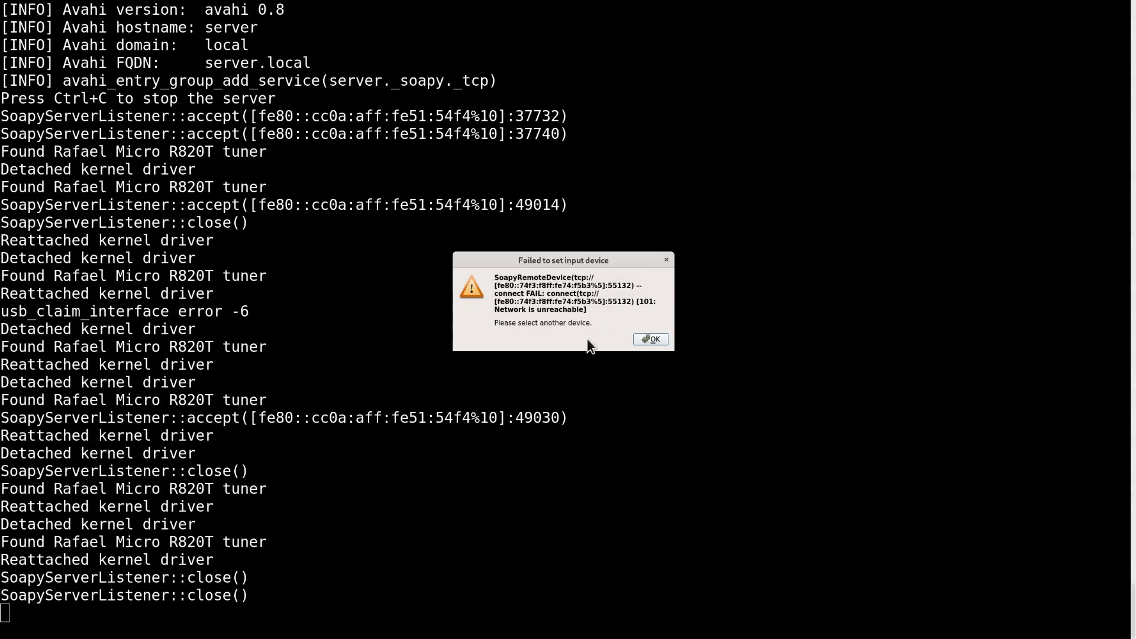
{"action": "left_click", "coordinate": [651, 339]}
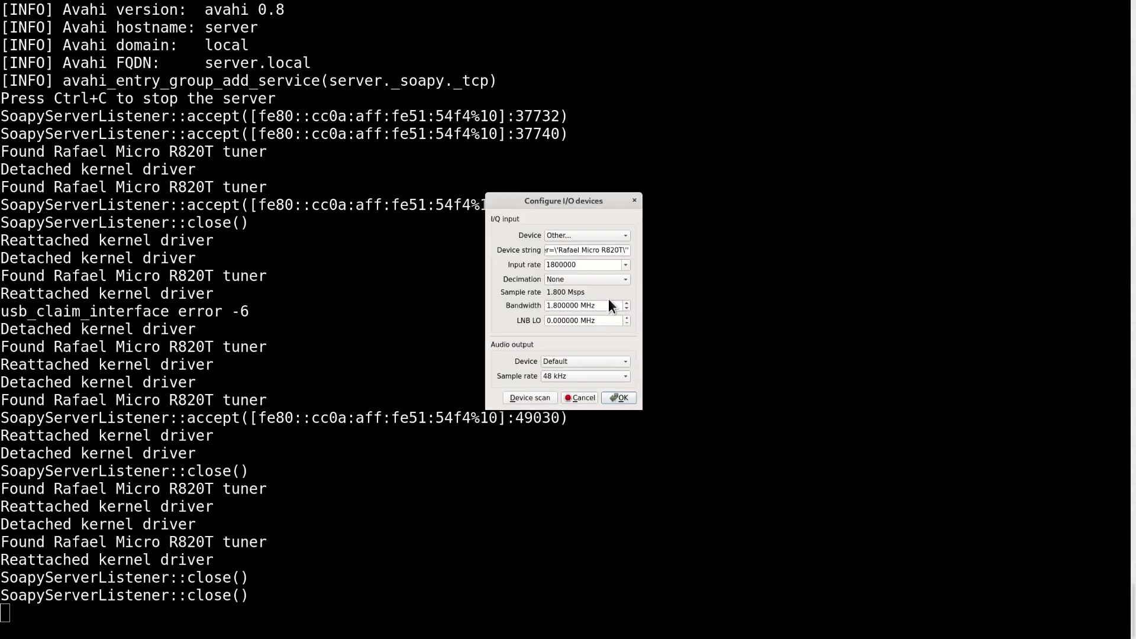
{"action": "left_click", "coordinate": [603, 235]}
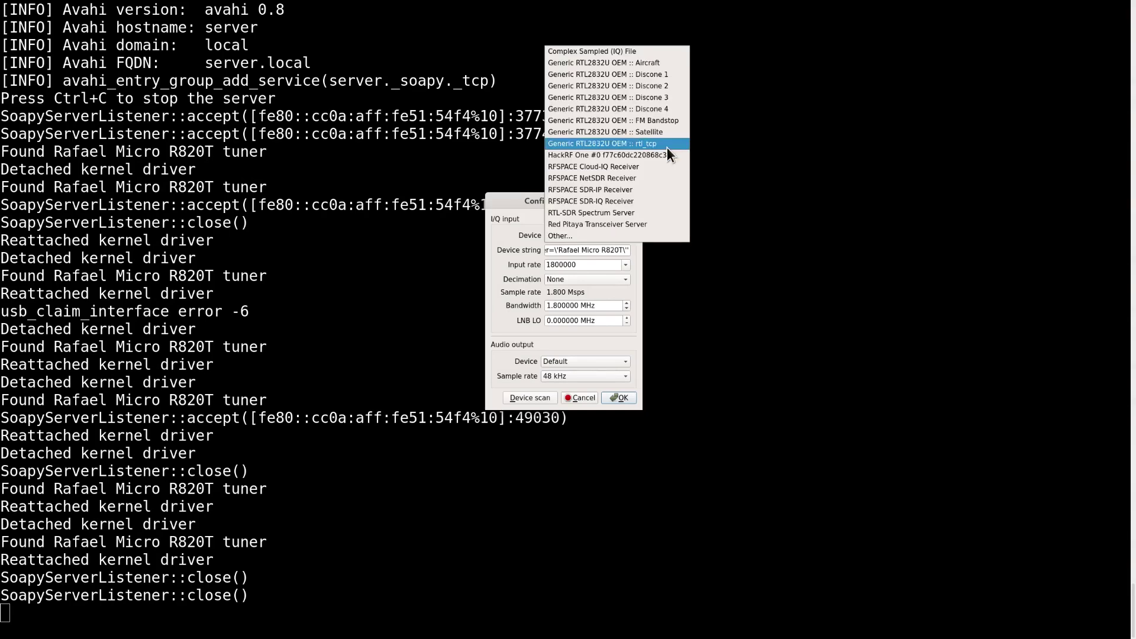
{"action": "left_click", "coordinate": [556, 236]}
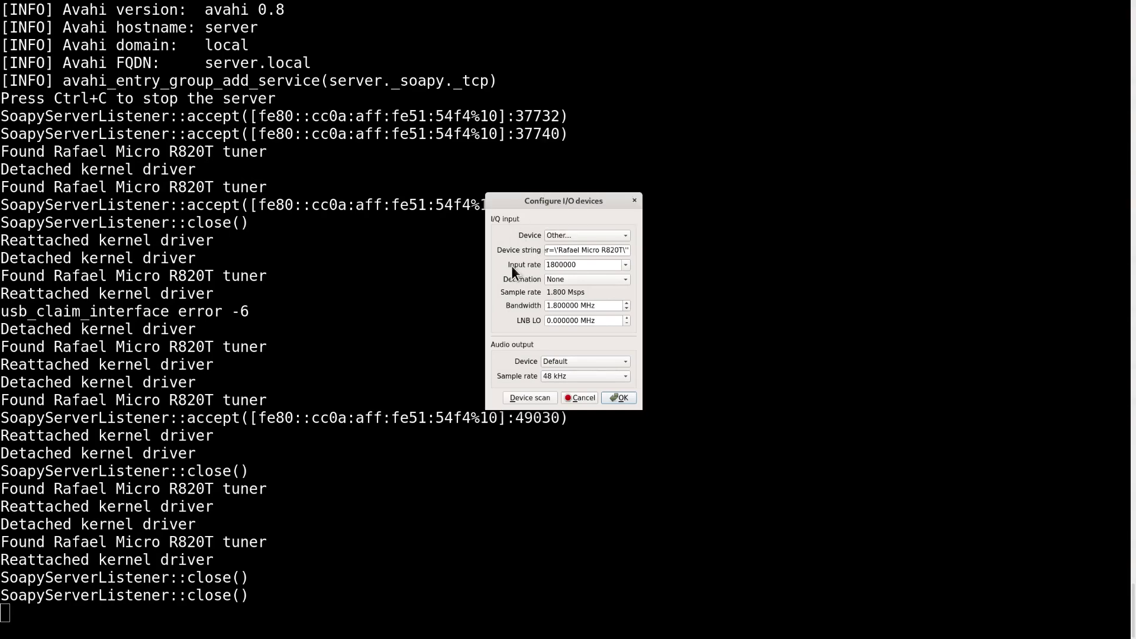
{"action": "left_click", "coordinate": [609, 237]}
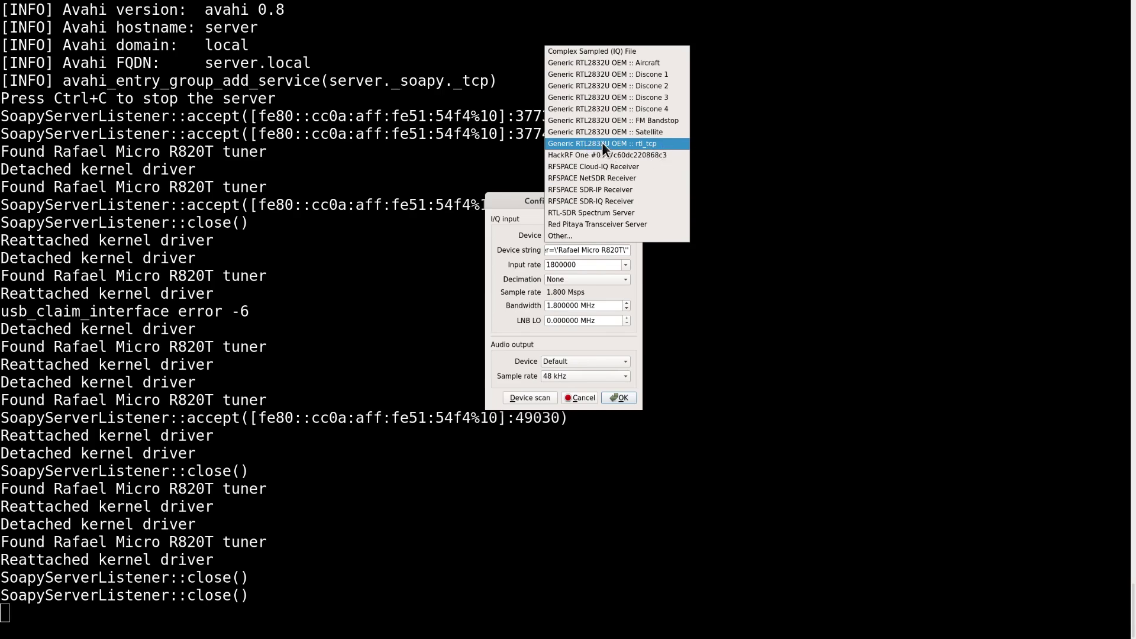
{"action": "left_click", "coordinate": [651, 77]}
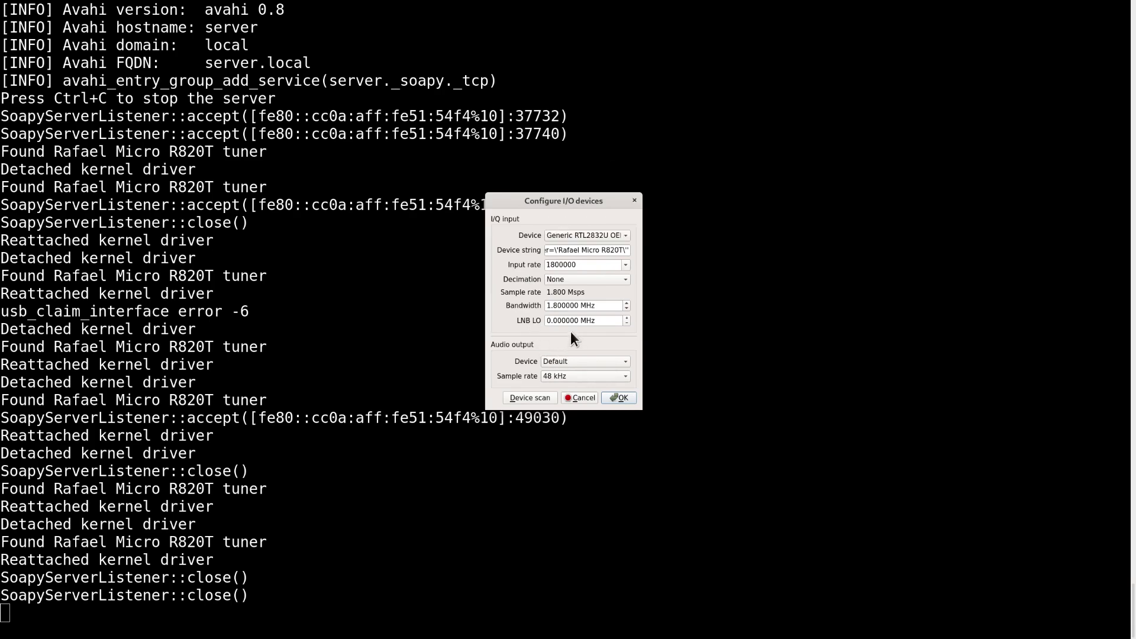
{"action": "left_click", "coordinate": [618, 398]}
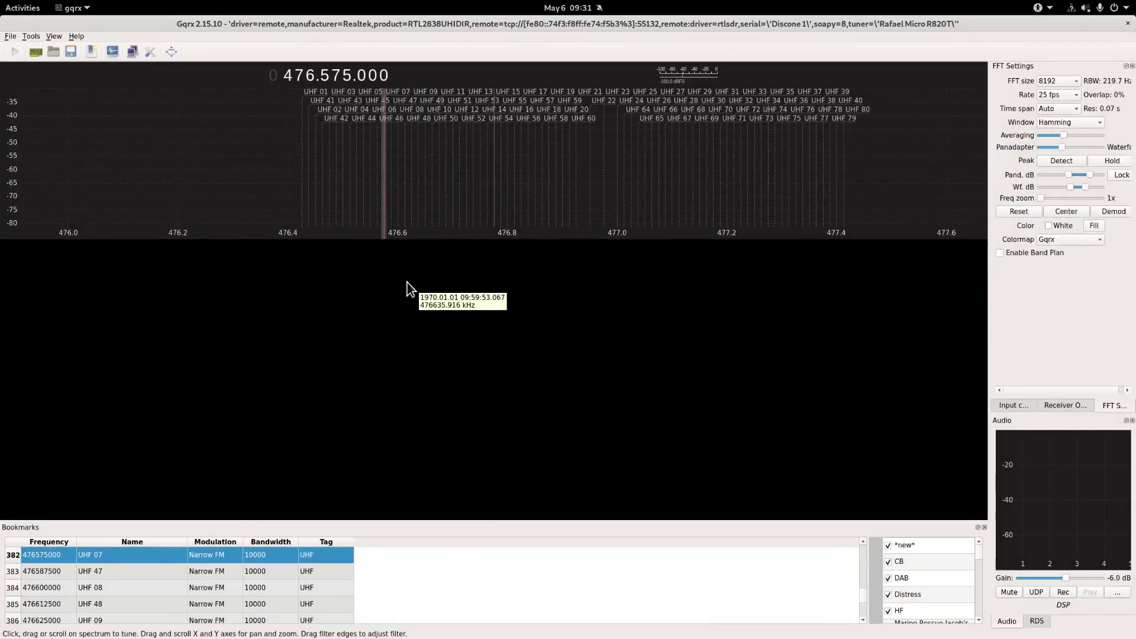
Step: Switch the input to the HackRF One at 20000000 sample rate and 20 MHz bandwidth, and start receiving
{"action": "left_click", "coordinate": [19, 51]}
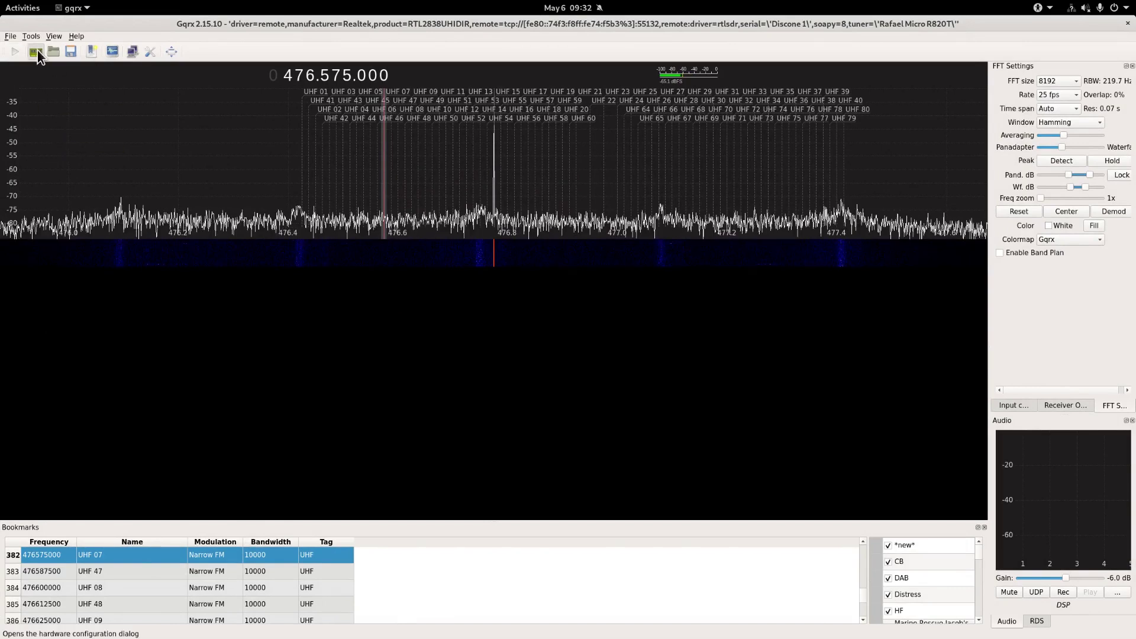
{"action": "left_click", "coordinate": [36, 51]}
{"action": "left_click", "coordinate": [565, 236]}
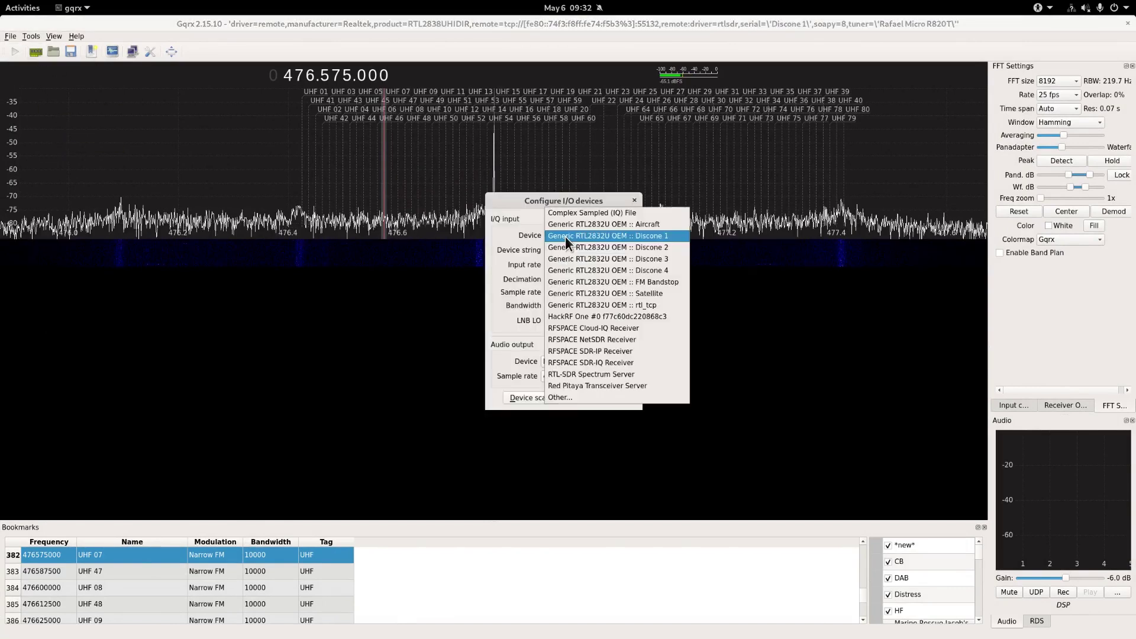
{"action": "left_click", "coordinate": [600, 316]}
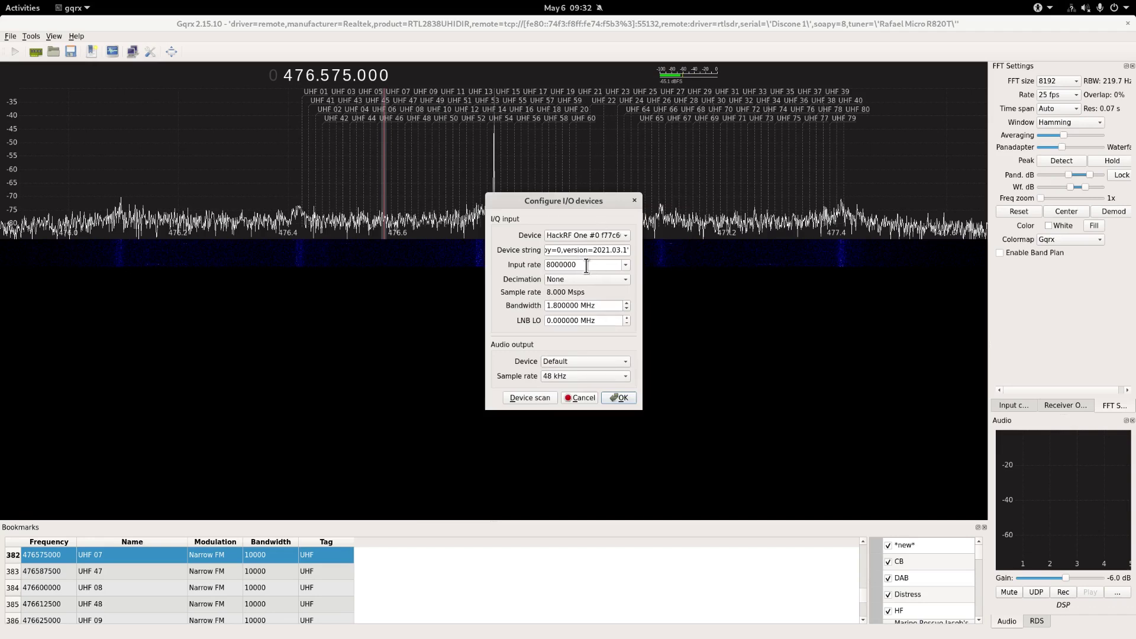
{"action": "type", "text": "20000000"}
{"action": "key", "text": "Tab"}
{"action": "key", "text": "Tab"}
{"action": "type", "text": "20"}
{"action": "key", "text": "Return"}
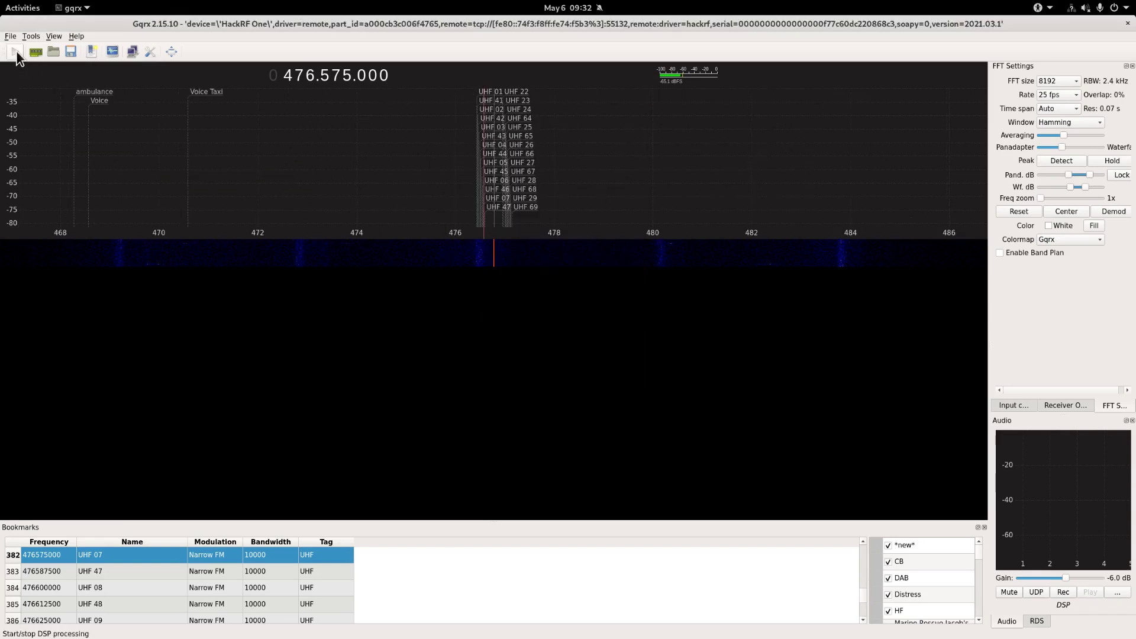
{"action": "left_click", "coordinate": [15, 52]}
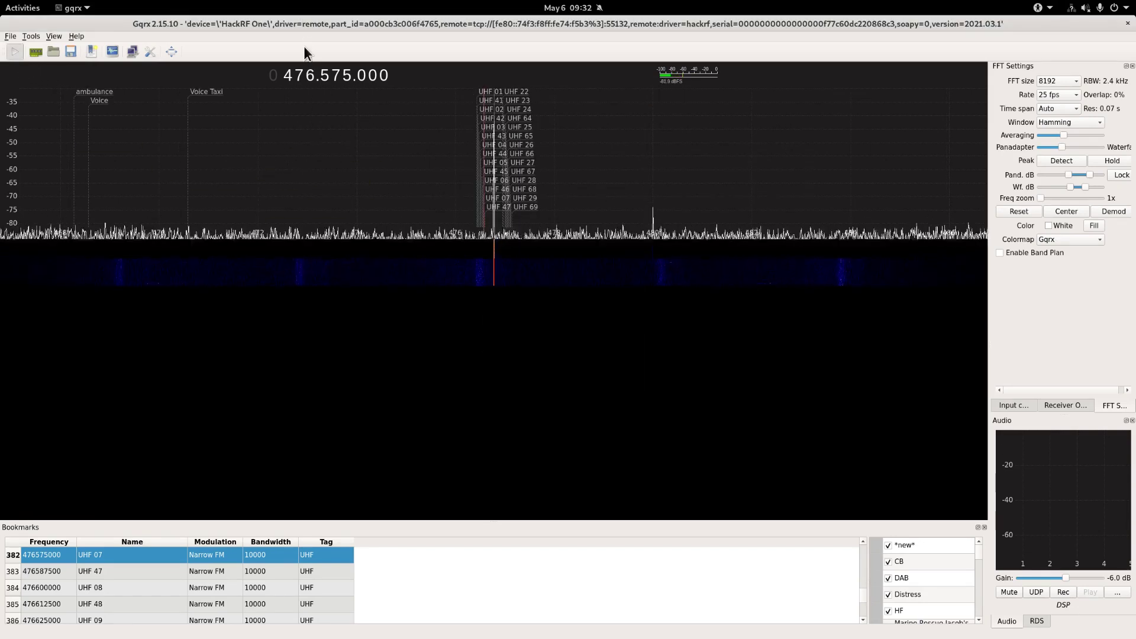
Step: Tune down to 96.575 MHz in the FM band and show the Input controls
{"action": "scroll", "coordinate": [290, 77], "scroll_direction": "down", "scroll_amount": 2}
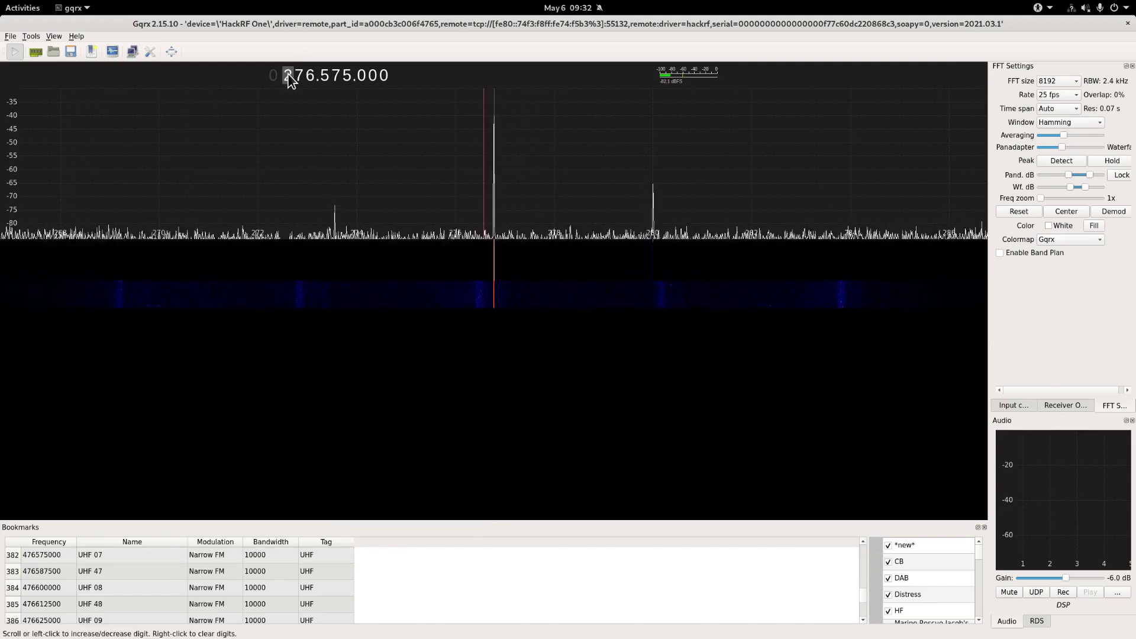
{"action": "scroll", "coordinate": [289, 76], "scroll_direction": "down", "scroll_amount": 1}
{"action": "scroll", "coordinate": [300, 82], "scroll_direction": "down", "scroll_amount": 4}
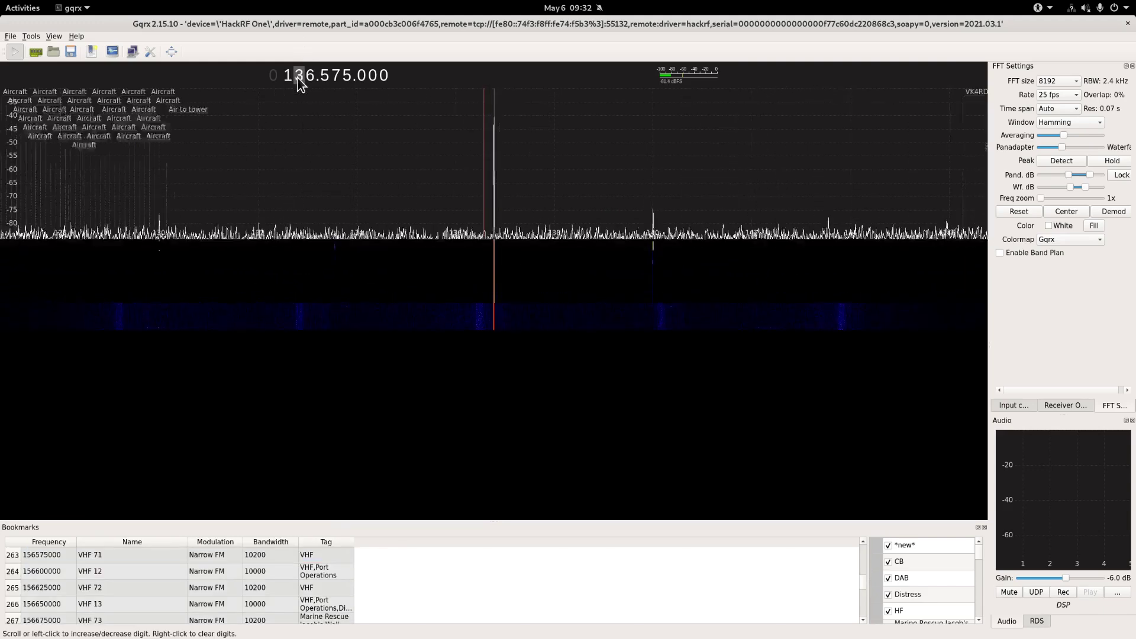
{"action": "scroll", "coordinate": [300, 80], "scroll_direction": "down", "scroll_amount": 4}
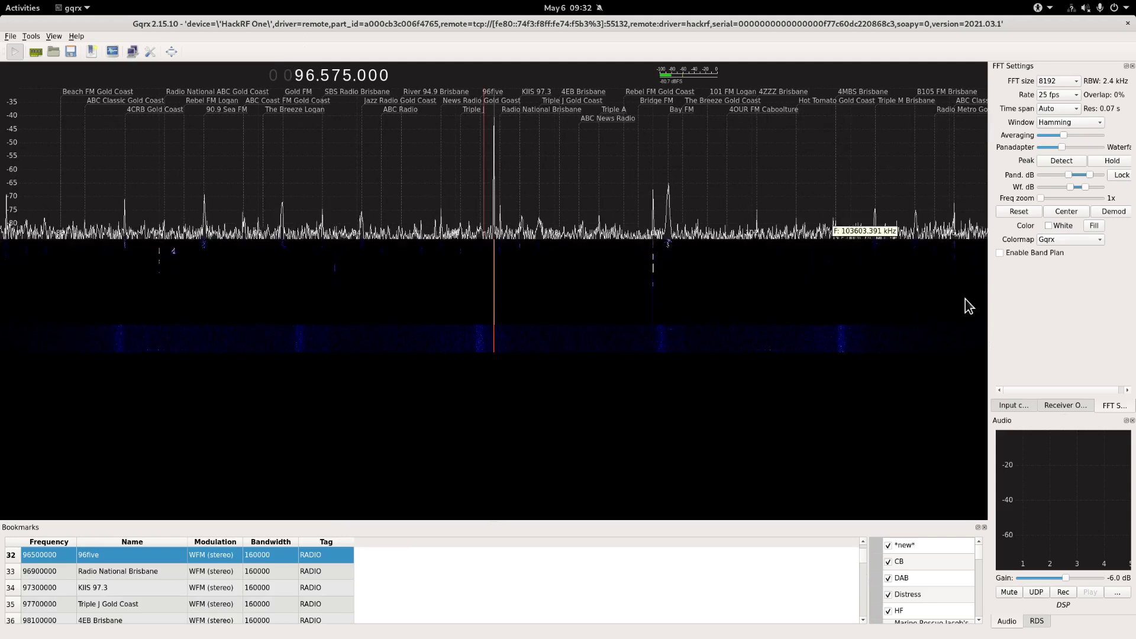
{"action": "left_click", "coordinate": [1015, 405]}
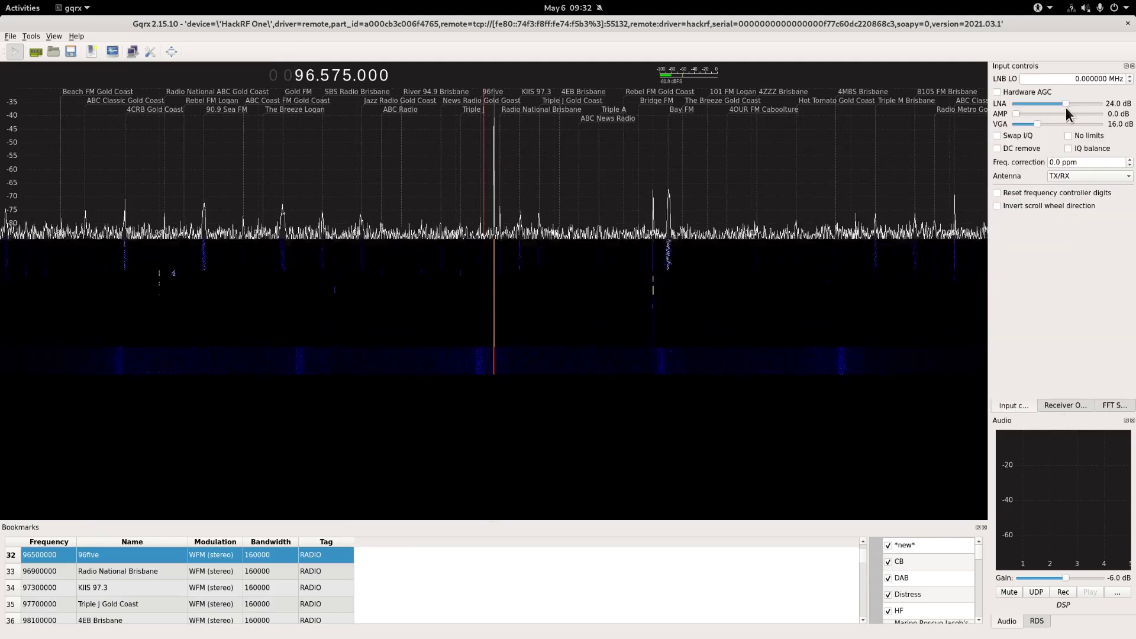
Step: Raise the VGA gain slider from 16 to 38 dB
{"action": "left_click_drag", "start_coordinate": [1037, 124], "coordinate": [1069, 125]}
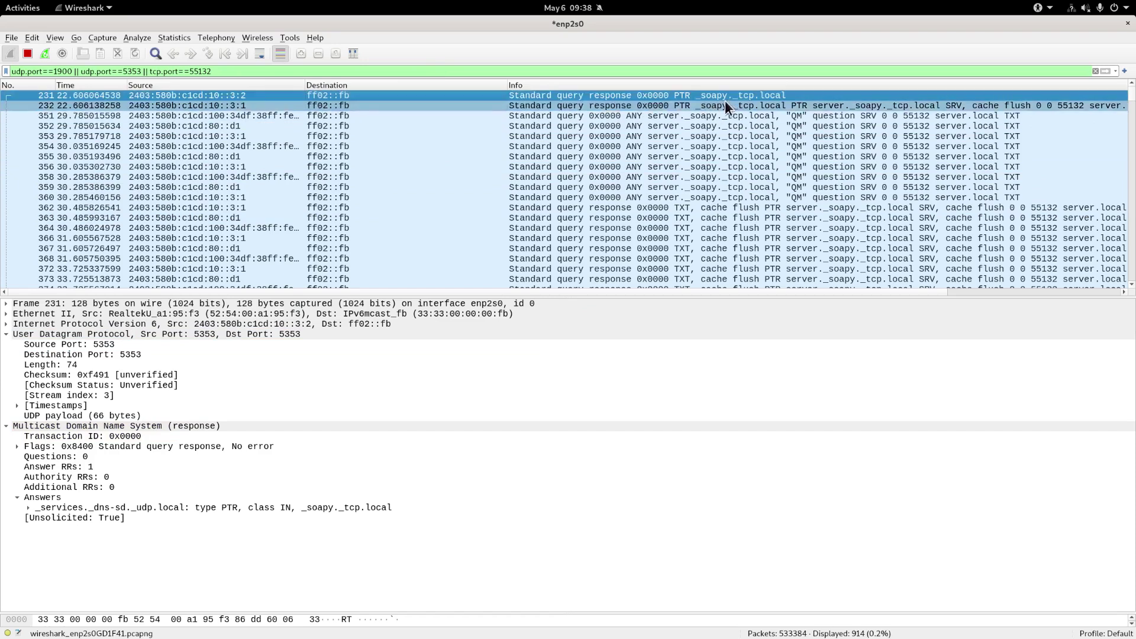
Step: Inspect mDNS query packets 351 and 355, then the SSDP M-SEARCH frame 524
{"action": "left_click", "coordinate": [310, 116]}
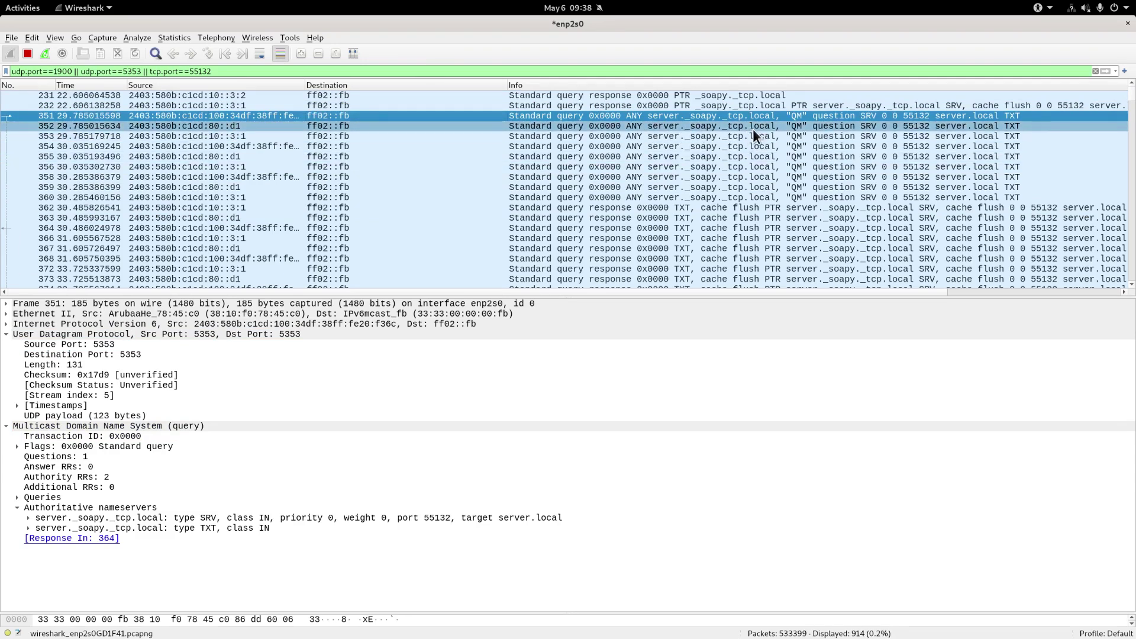
{"action": "left_click", "coordinate": [398, 158]}
{"action": "scroll", "coordinate": [403, 158], "scroll_direction": "down", "scroll_amount": 8}
{"action": "scroll", "coordinate": [405, 158], "scroll_direction": "down", "scroll_amount": 5}
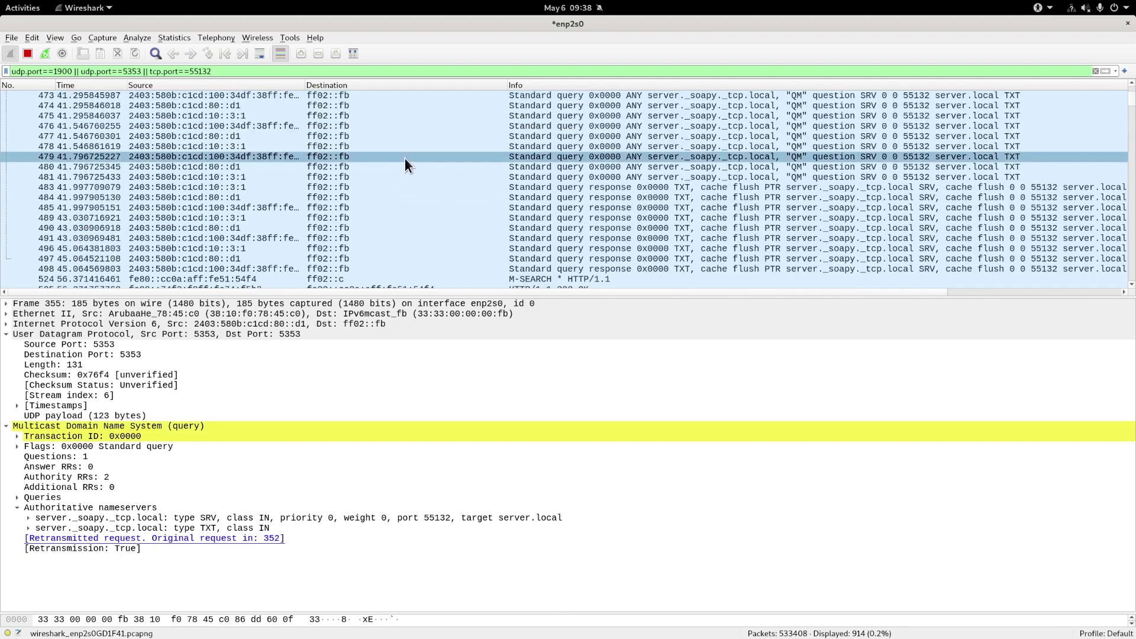
{"action": "left_click", "coordinate": [397, 155]}
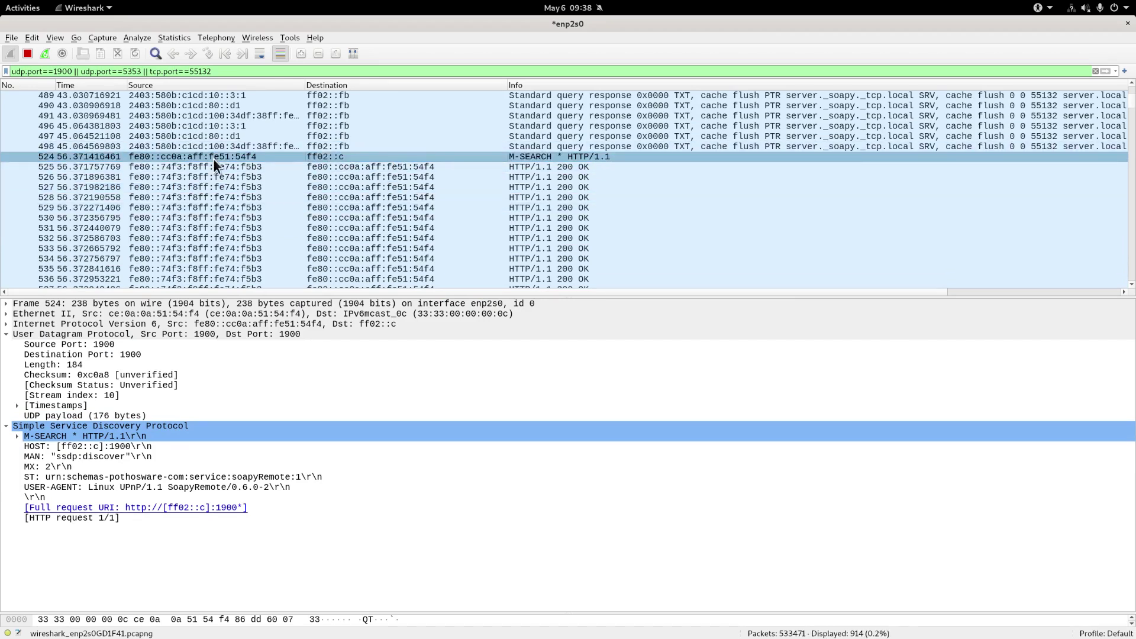
Step: Check the M-SEARCH USER-AGENT header and step through the HTTP/1.1 200 OK replies to frame 530
{"action": "left_click", "coordinate": [176, 488]}
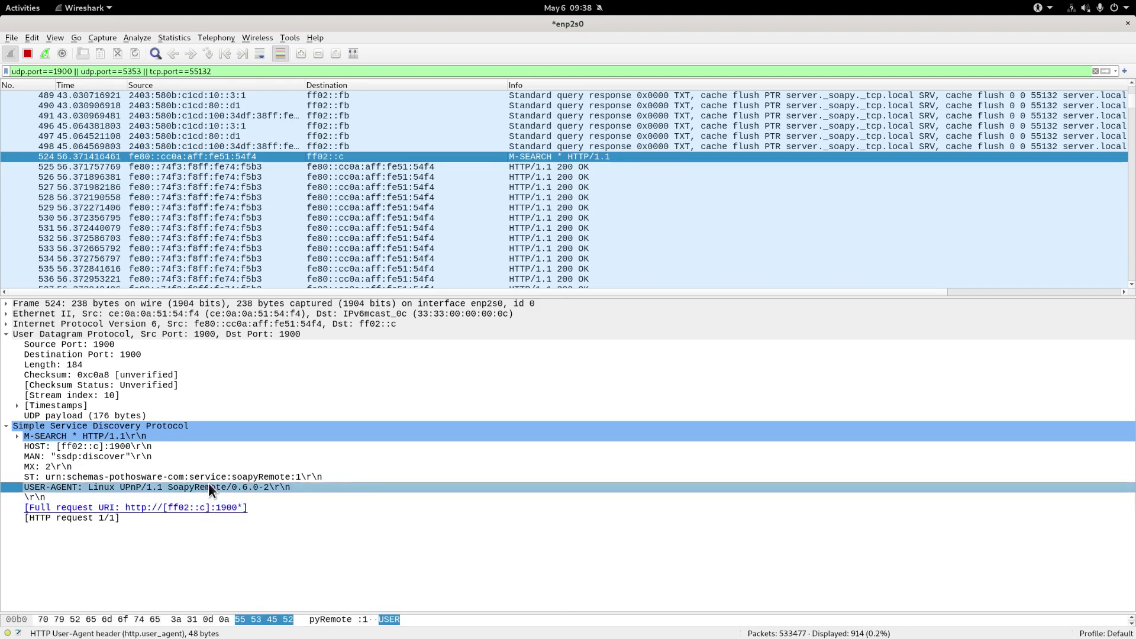
{"action": "left_click", "coordinate": [414, 169]}
{"action": "left_click", "coordinate": [409, 180]}
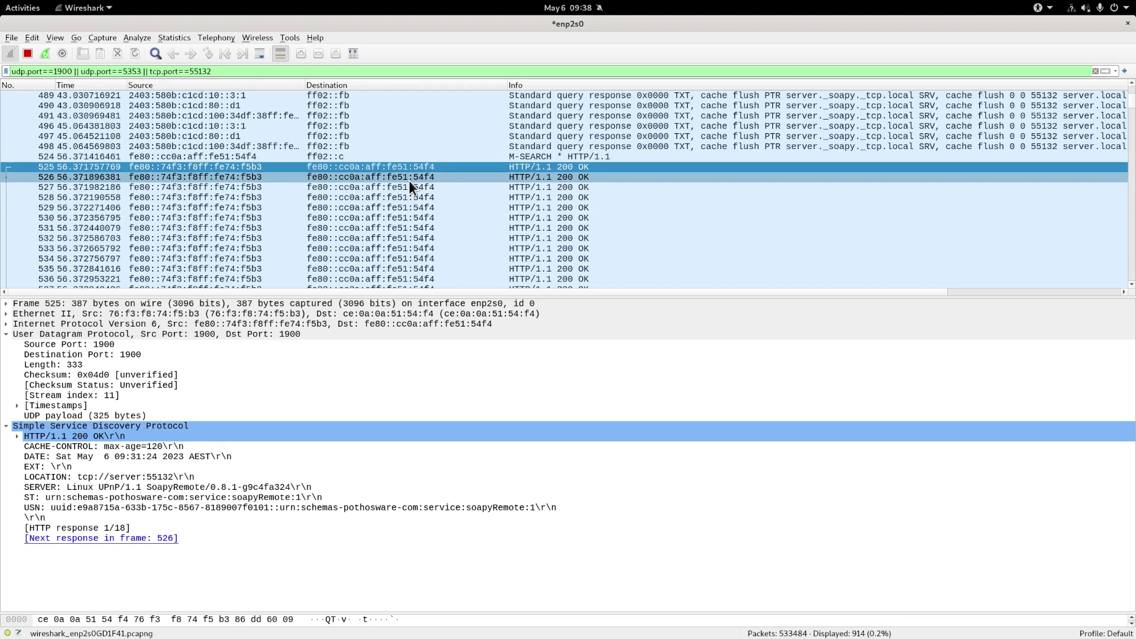
{"action": "left_click_drag", "start_coordinate": [409, 180], "coordinate": [402, 215]}
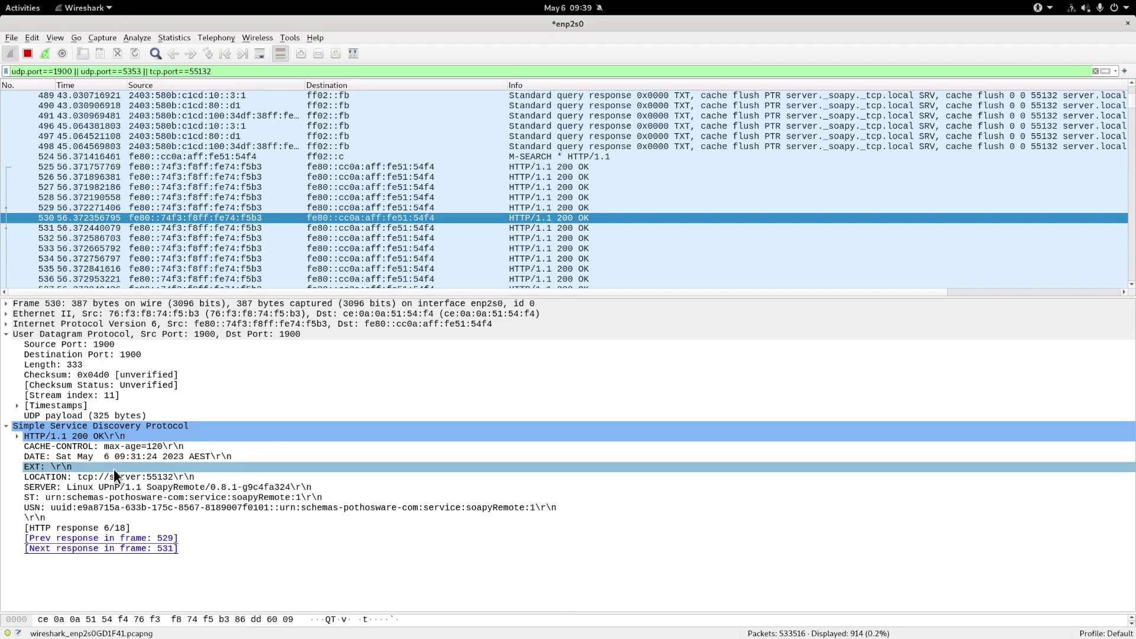
{"action": "scroll", "coordinate": [314, 234], "scroll_direction": "down", "scroll_amount": 2}
{"action": "scroll", "coordinate": [314, 233], "scroll_direction": "down", "scroll_amount": 4}
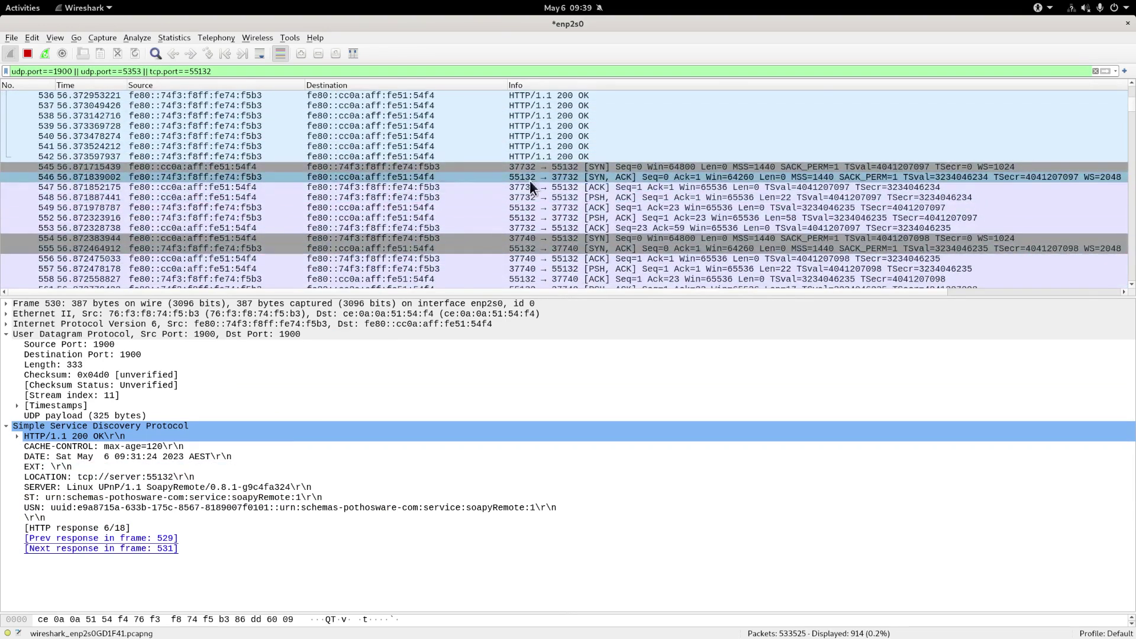
Step: Inspect the 58-byte data packet 552 and the SYN packet 545
{"action": "left_click", "coordinate": [451, 219]}
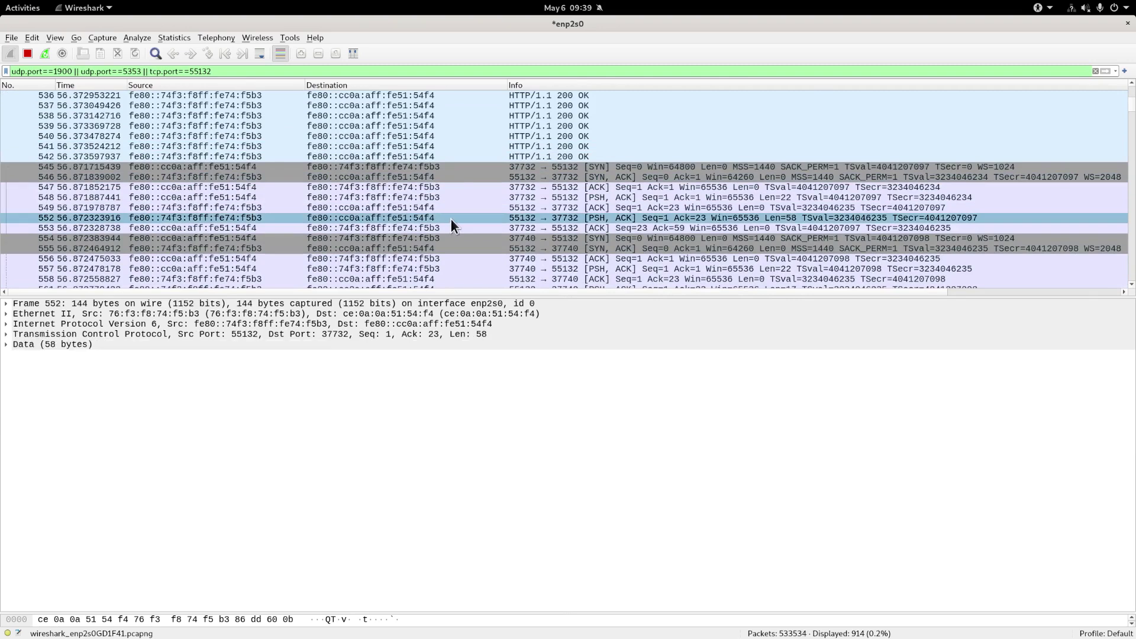
{"action": "left_click", "coordinate": [456, 167]}
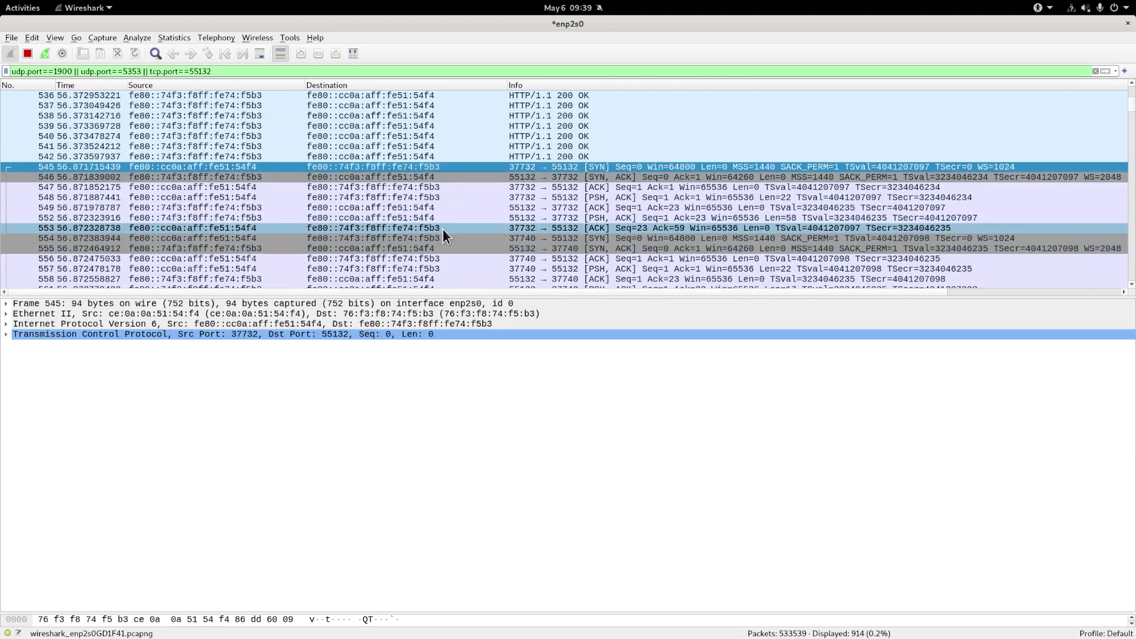
{"action": "scroll", "coordinate": [443, 231], "scroll_direction": "down", "scroll_amount": 3}
{"action": "scroll", "coordinate": [439, 228], "scroll_direction": "up", "scroll_amount": 3}
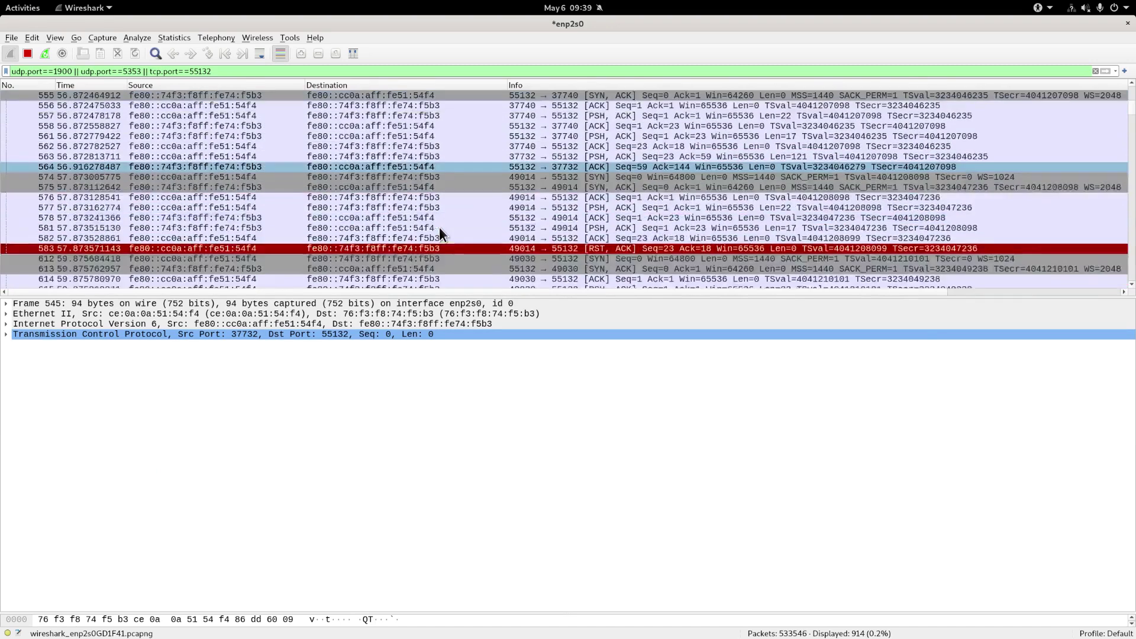
Step: Follow packet 549's TCP stream to read the SoapyRemote device listing
{"action": "right_click", "coordinate": [427, 177]}
{"action": "mouse_move", "coordinate": [508, 337]}
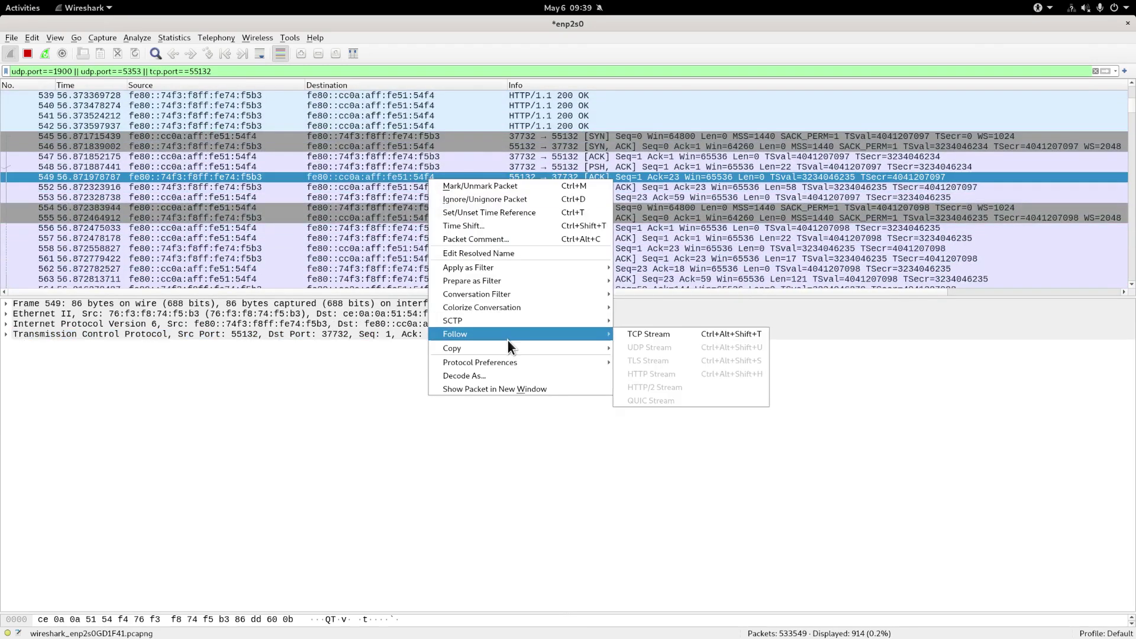
{"action": "left_click", "coordinate": [694, 329]}
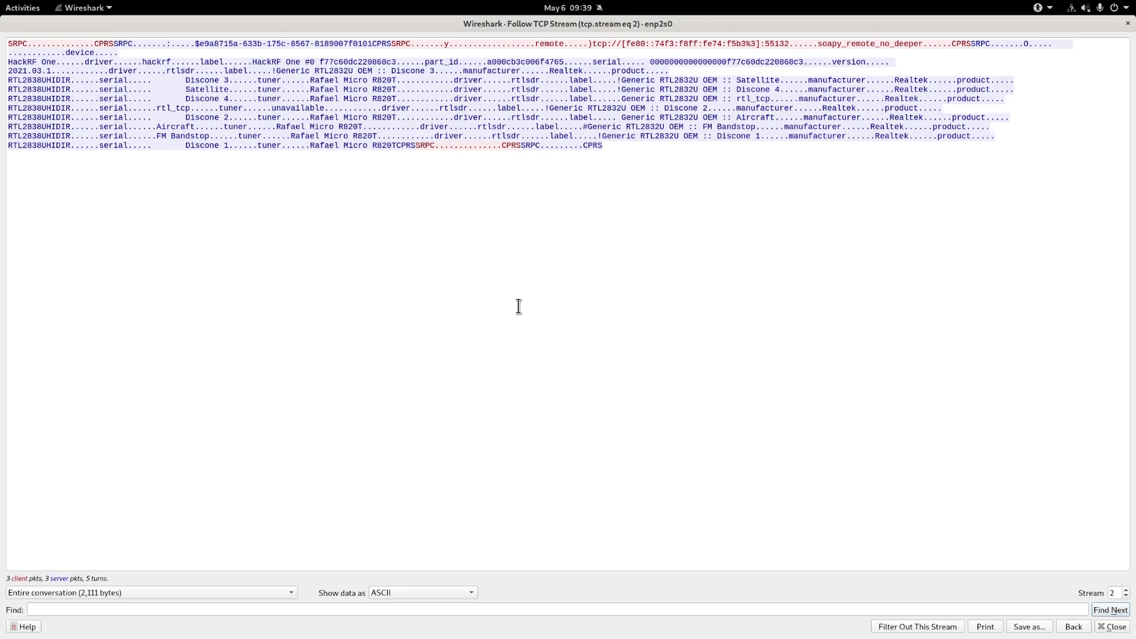
{"action": "scroll", "coordinate": [540, 302], "scroll_direction": "up", "scroll_amount": 4}
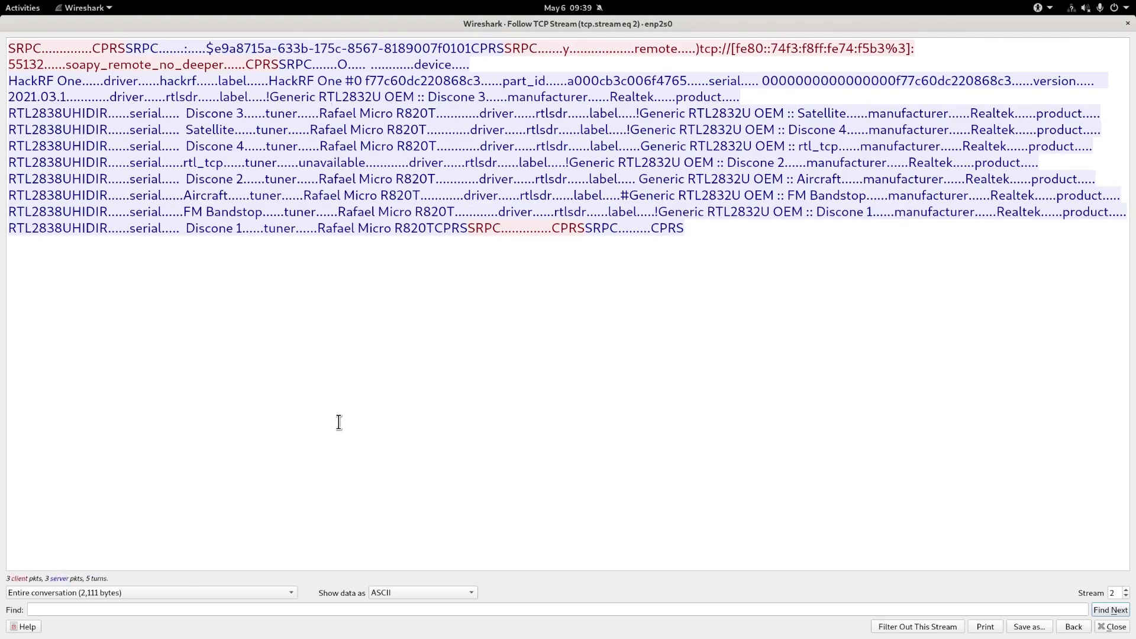
Step: Clear the tcp.stream eq 2 filter and inspect UDP packet 143625's header
{"action": "left_click", "coordinate": [1127, 24]}
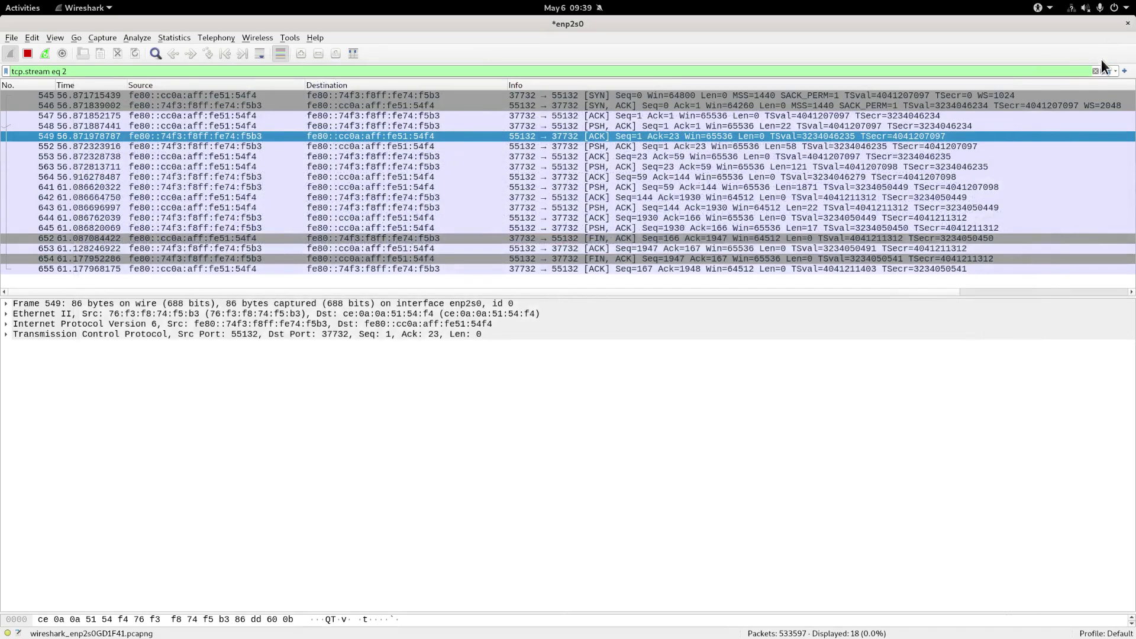
{"action": "left_click", "coordinate": [1095, 71]}
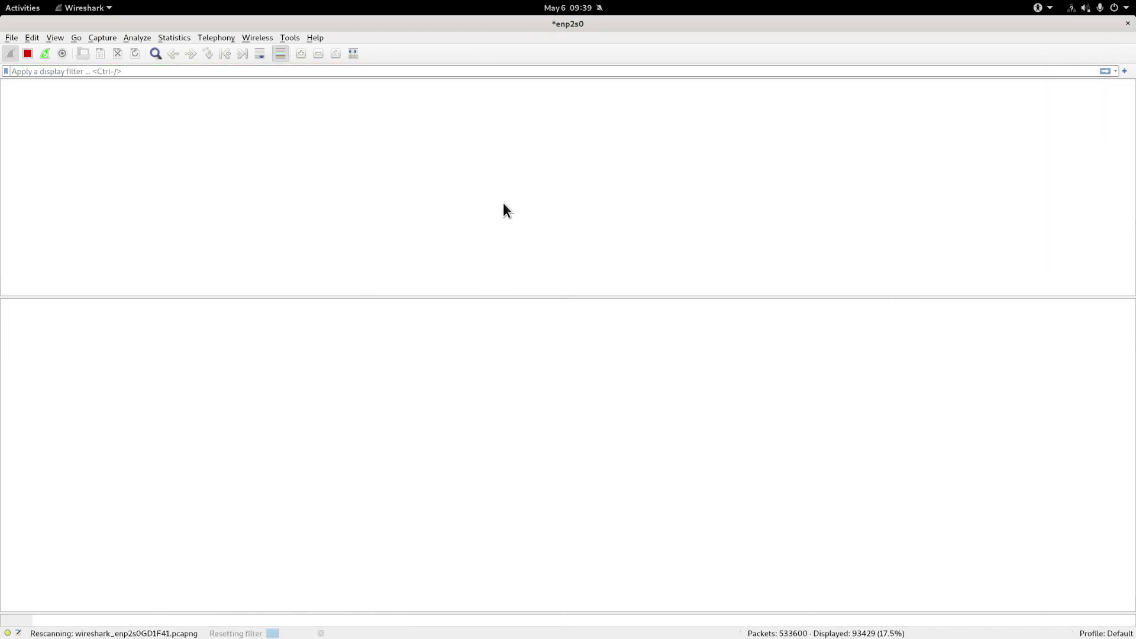
{"action": "left_click_drag", "start_coordinate": [1130, 89], "coordinate": [1130, 143]}
{"action": "left_click", "coordinate": [472, 177]}
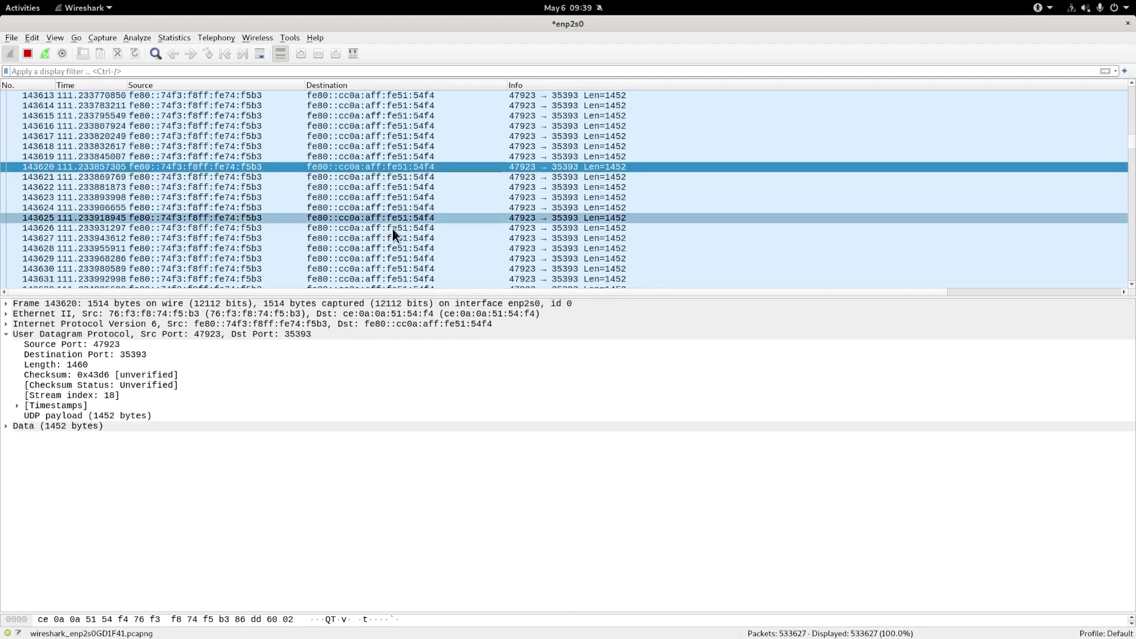
{"action": "left_click", "coordinate": [336, 217]}
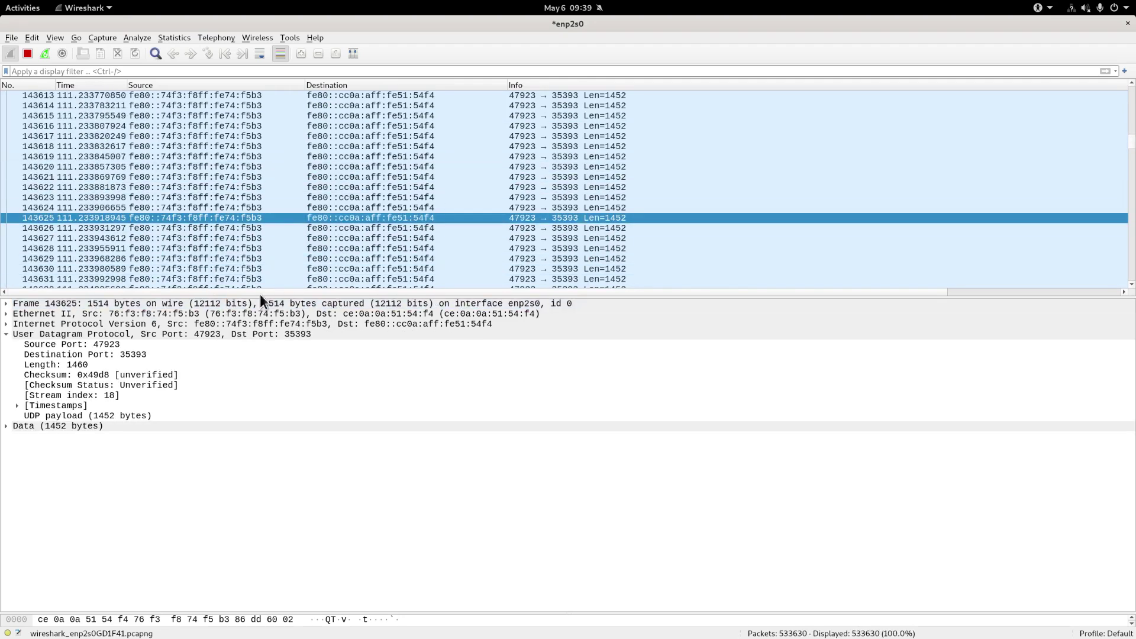
{"action": "left_click", "coordinate": [284, 334]}
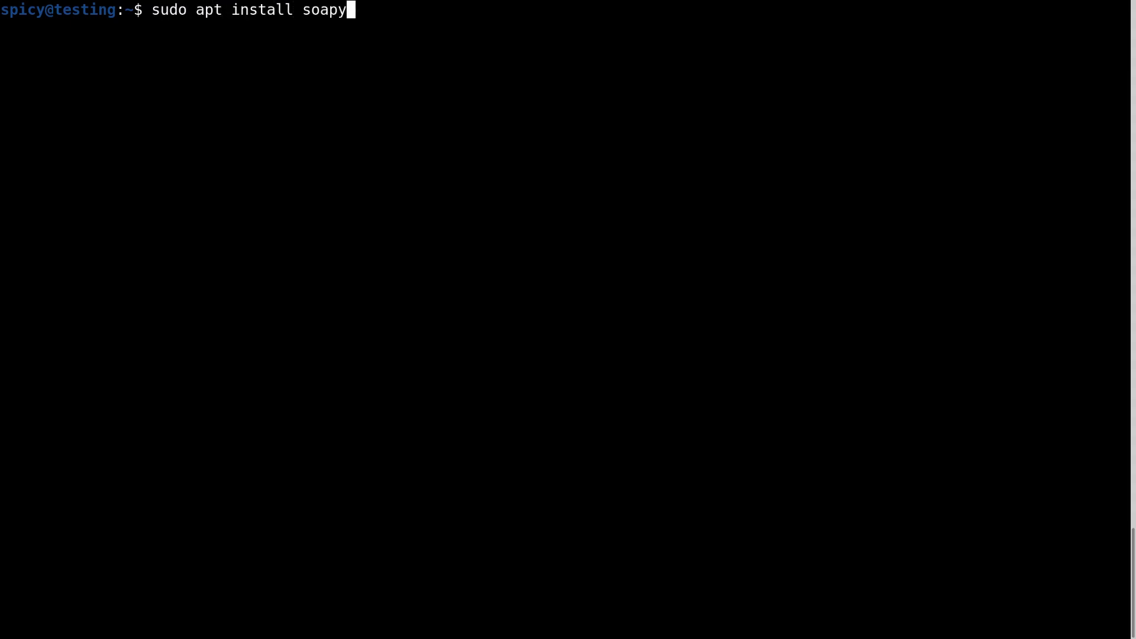
Step: Install soapysdr-tools and soapyremote-server with sudo apt install; both are already at the newest version
{"action": "type", "text": "sdr-tools"}
{"action": "key", "text": "Return"}
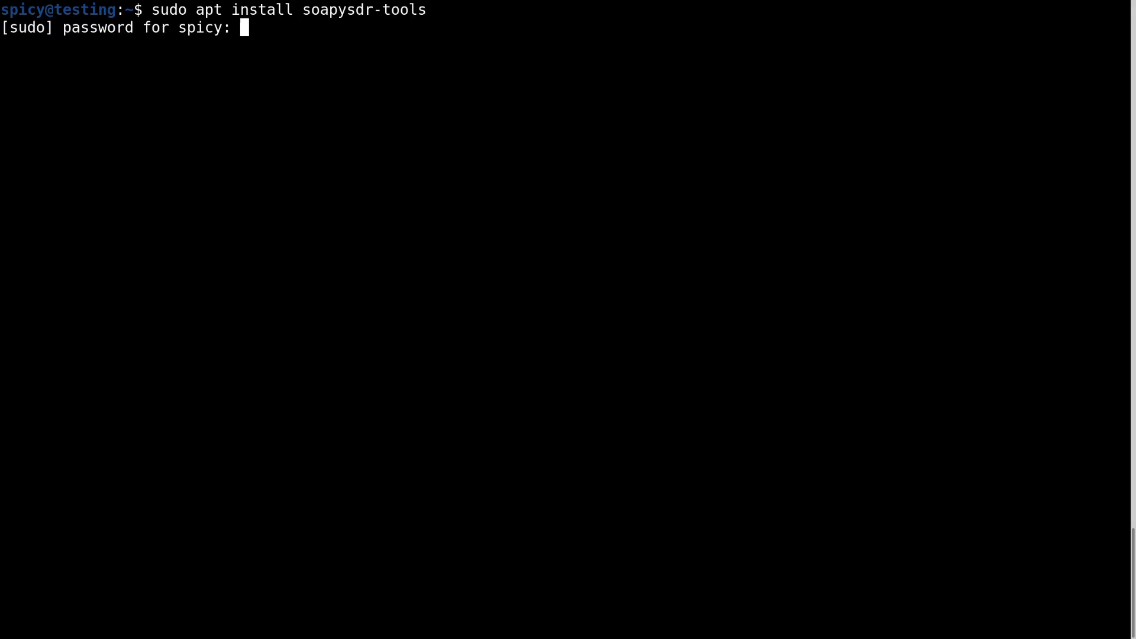
{"action": "key", "text": "Return"}
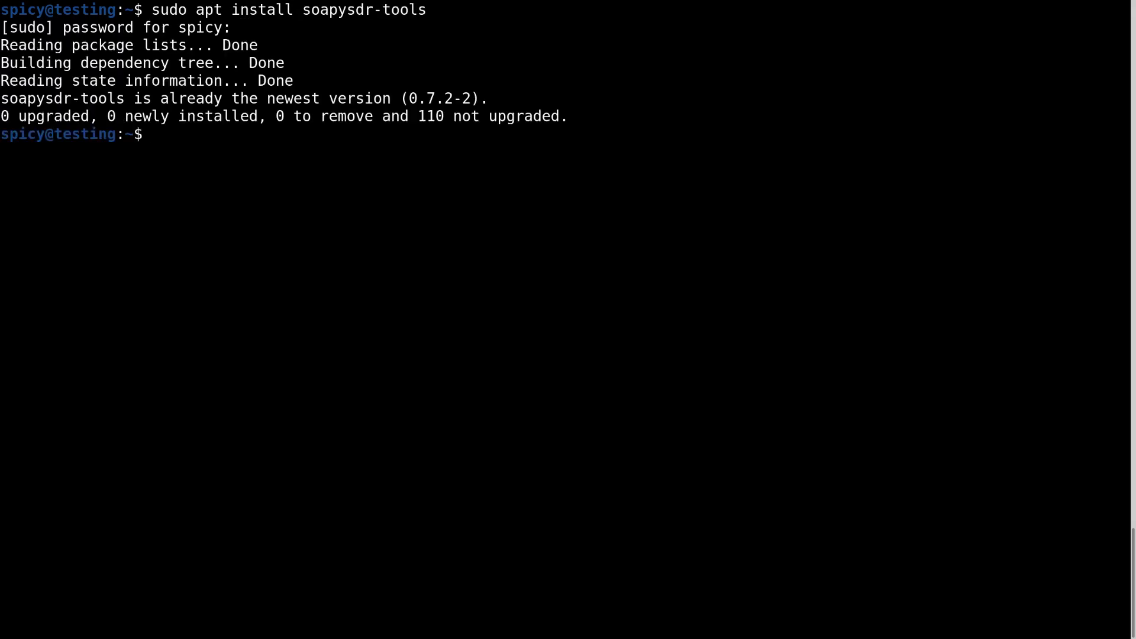
{"action": "key", "text": "Up"}
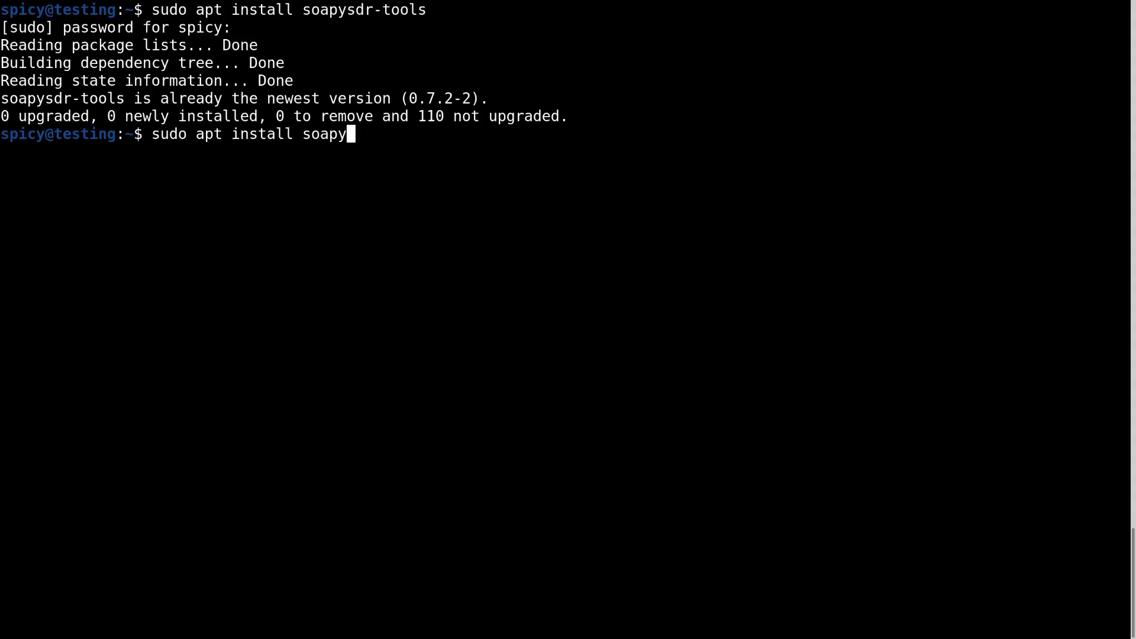
{"action": "type", "text": "remote-server"}
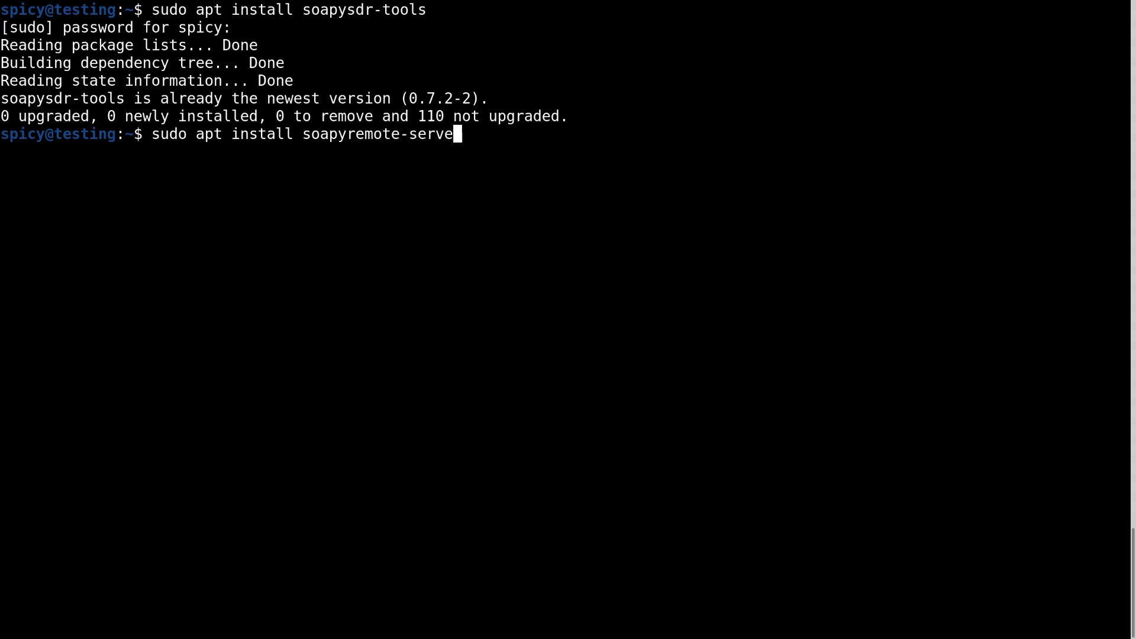
{"action": "key", "text": "Return"}
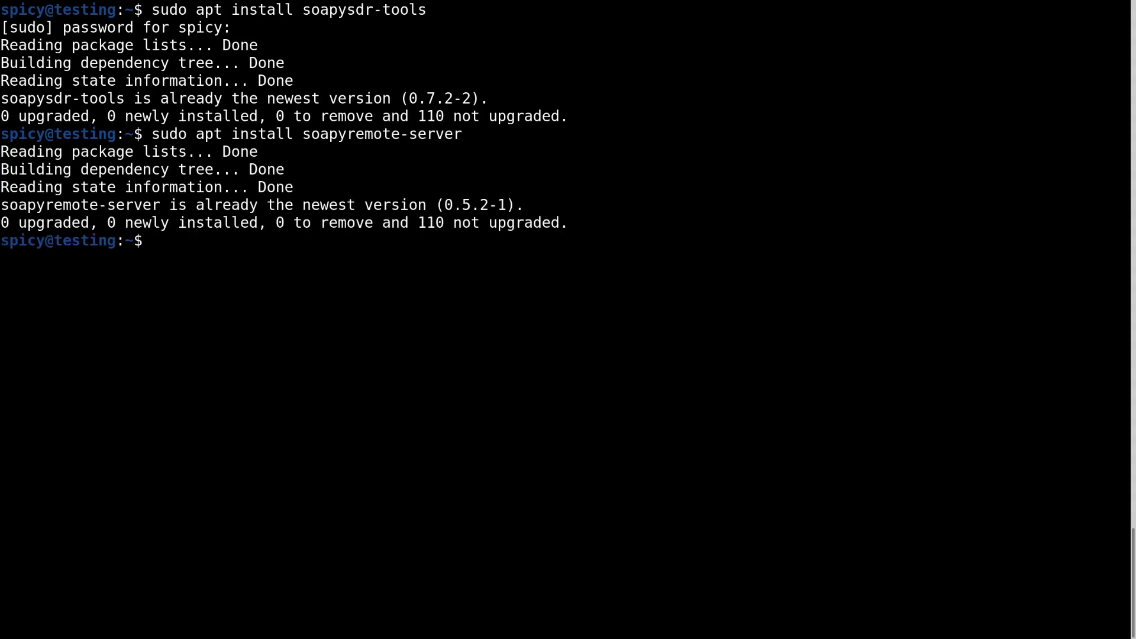
Step: Install soapysdr-module-hackrf and soapysdr-module-rtlsdr by editing the previous apt install command
{"action": "key", "text": "Up"}
{"action": "key", "text": "BackSpace"}
{"action": "key", "text": "BackSpace"}
{"action": "key", "text": "BackSpace"}
{"action": "key", "text": "BackSpace"}
{"action": "key", "text": "BackSpace"}
{"action": "key", "text": "BackSpace"}
{"action": "key", "text": "BackSpace"}
{"action": "key", "text": "BackSpace"}
{"action": "key", "text": "BackSpace"}
{"action": "key", "text": "BackSpace"}
{"action": "key", "text": "BackSpace"}
{"action": "key", "text": "BackSpace"}
{"action": "key", "text": "BackSpace"}
{"action": "key", "text": "BackSpace"}
{"action": "key", "text": "BackSpace"}
{"action": "key", "text": "BackSpace"}
{"action": "key", "text": "BackSpace"}
{"action": "key", "text": "BackSpace"}
{"action": "key", "text": "BackSpace"}
{"action": "key", "text": "BackSpace"}
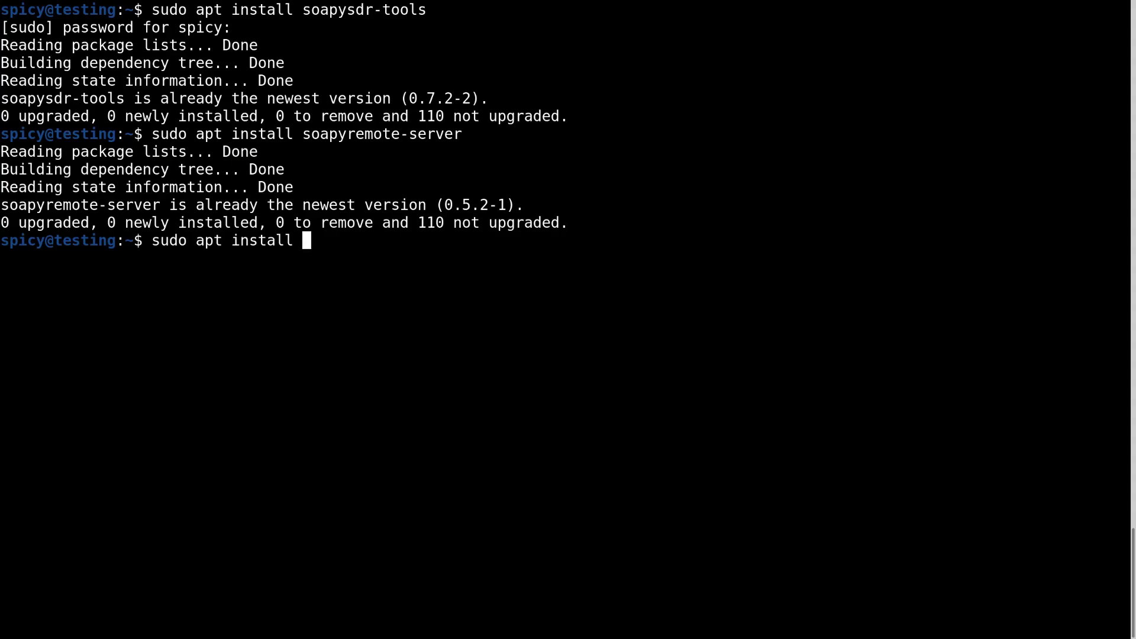
{"action": "type", "text": "apysdr-modu"}
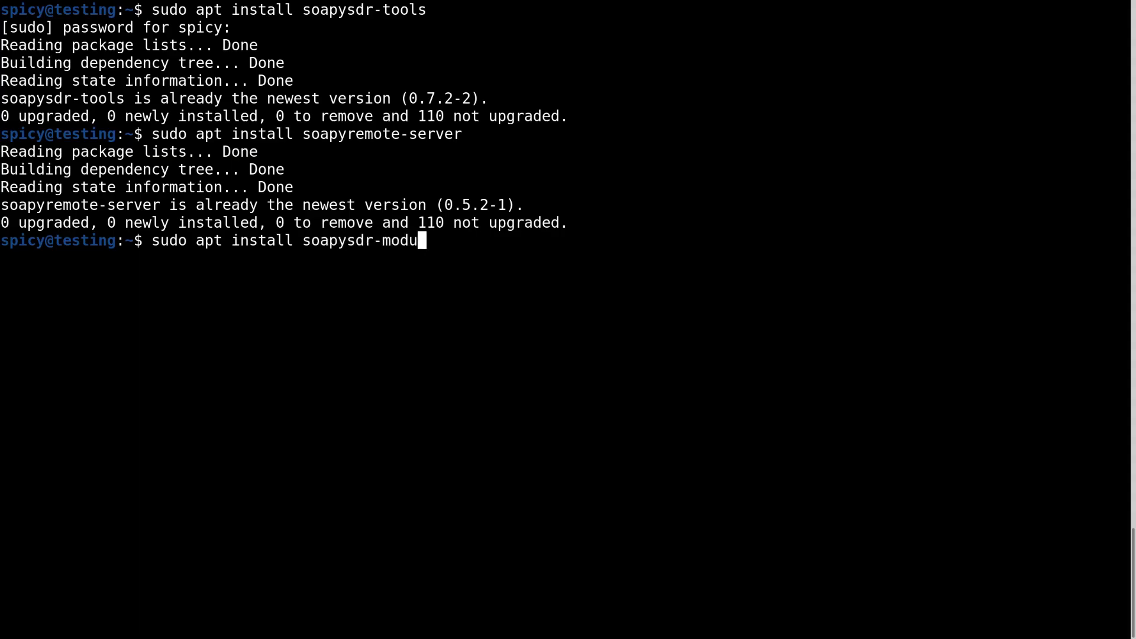
{"action": "type", "text": "le-hackrf"}
{"action": "key", "text": "Return"}
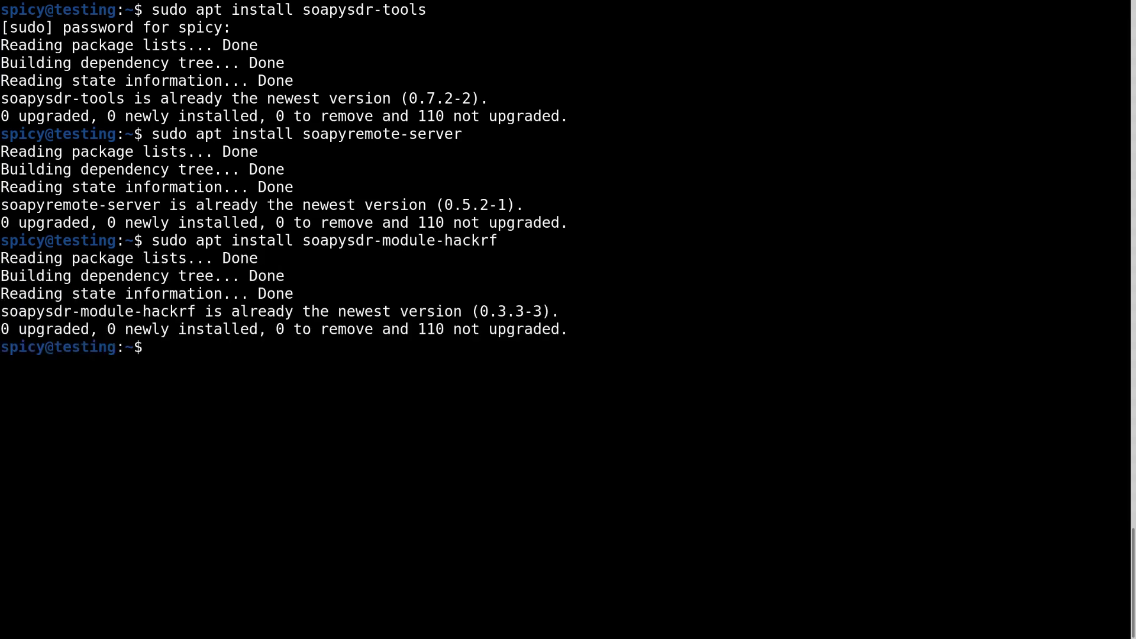
{"action": "key", "text": "Up"}
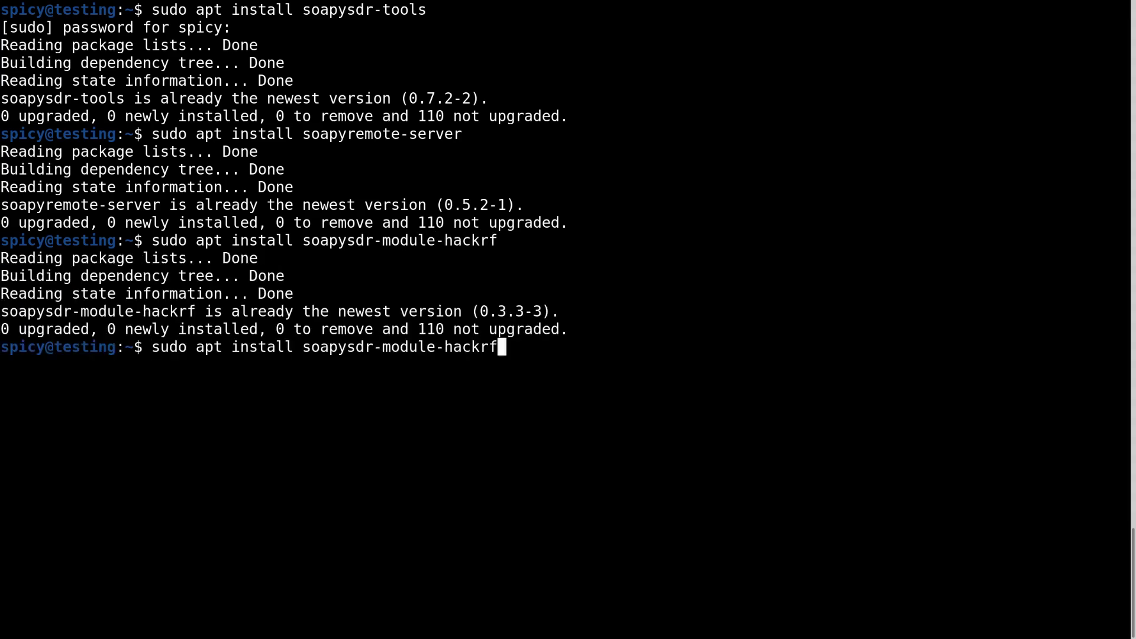
{"action": "key", "text": "BackSpace"}
{"action": "key", "text": "BackSpace"}
{"action": "key", "text": "BackSpace"}
{"action": "key", "text": "BackSpace"}
{"action": "type", "text": "rtlsdr"}
{"action": "key", "text": "Return"}
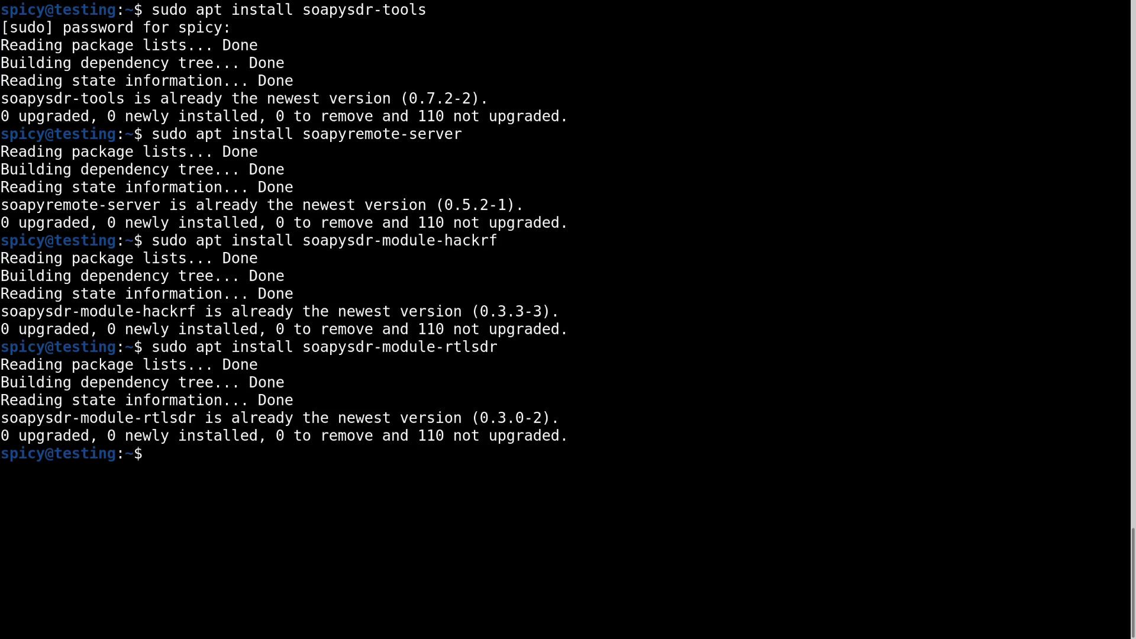
{"action": "type", "text": "SoapySDRS"}
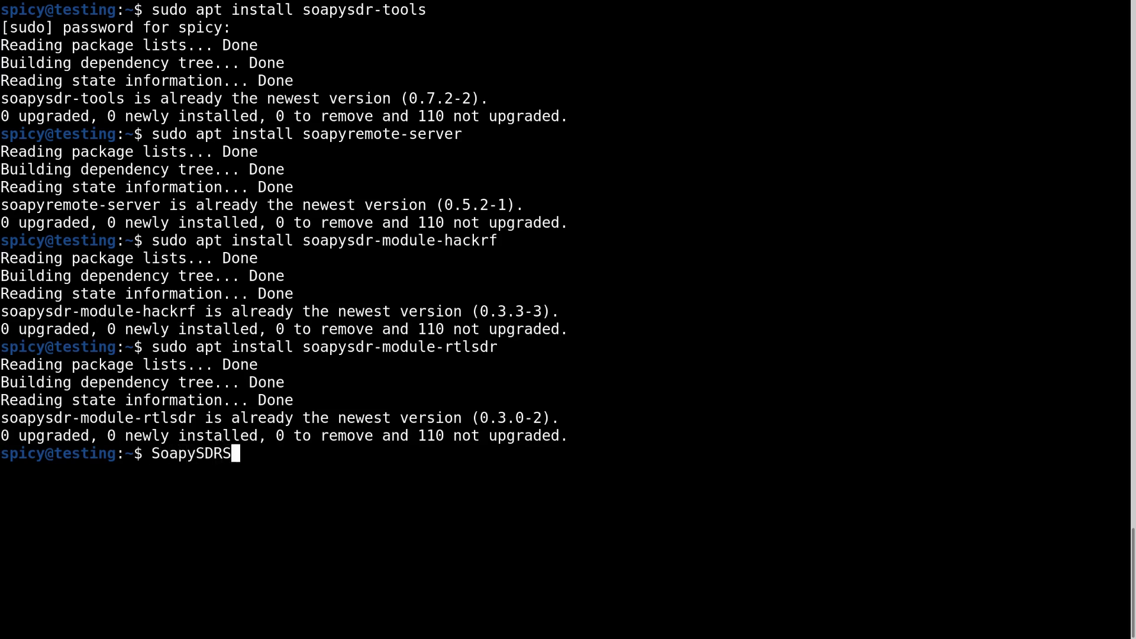
{"action": "type", "text": "e"}
Step: Run SoapySDRServer --bind, which fails with port 55132 in use, then check processes with ps aux | grep Soapy
{"action": "key", "text": "Tab"}
{"action": "type", "text": "--b"}
{"action": "key", "text": "Return"}
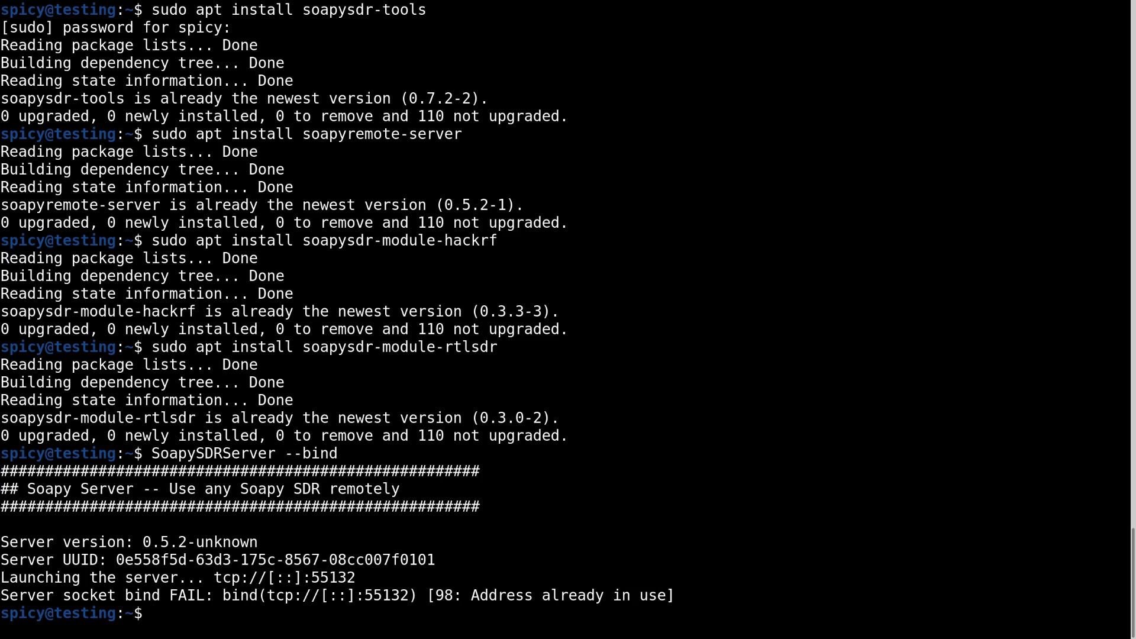
{"action": "type", "text": "ps aux | grep Soa"}
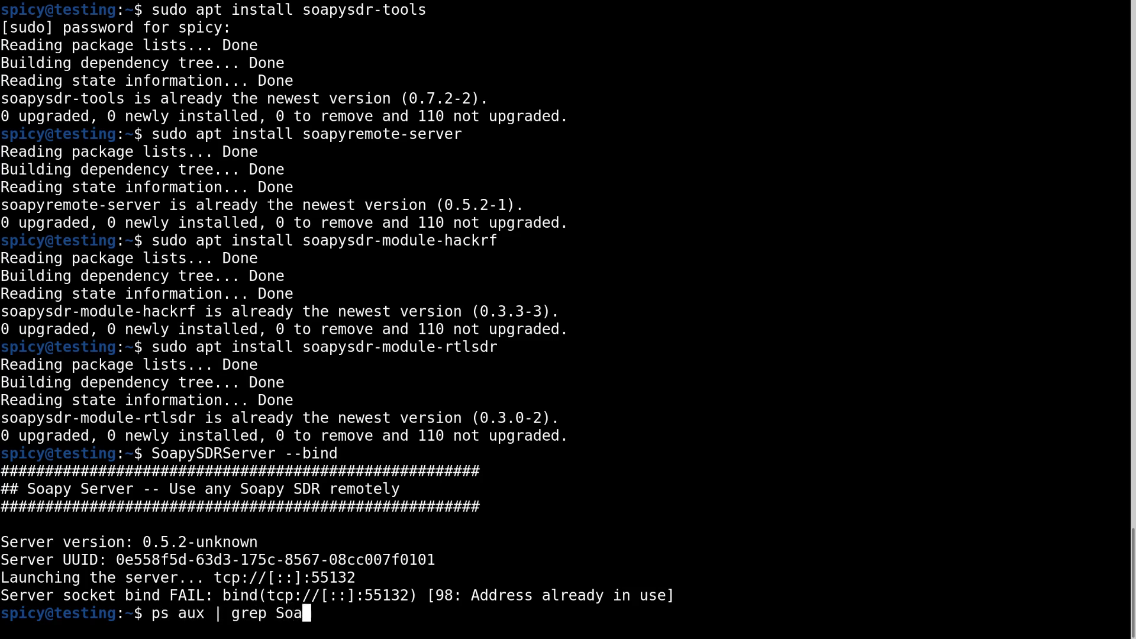
{"action": "type", "text": "py"}
{"action": "key", "text": "Return"}
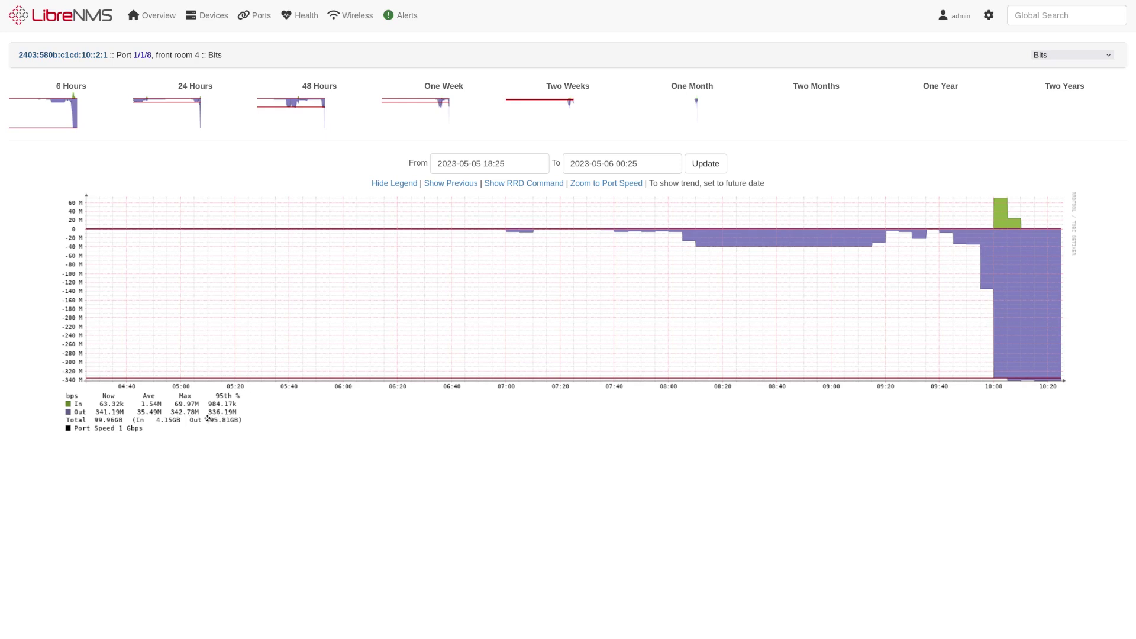
Step: Zoom and pan the port 1/1/8 traffic graph around the ~340 Mbps outbound burst near 10:00
{"action": "scroll", "coordinate": [1026, 365], "scroll_direction": "up", "scroll_amount": 3}
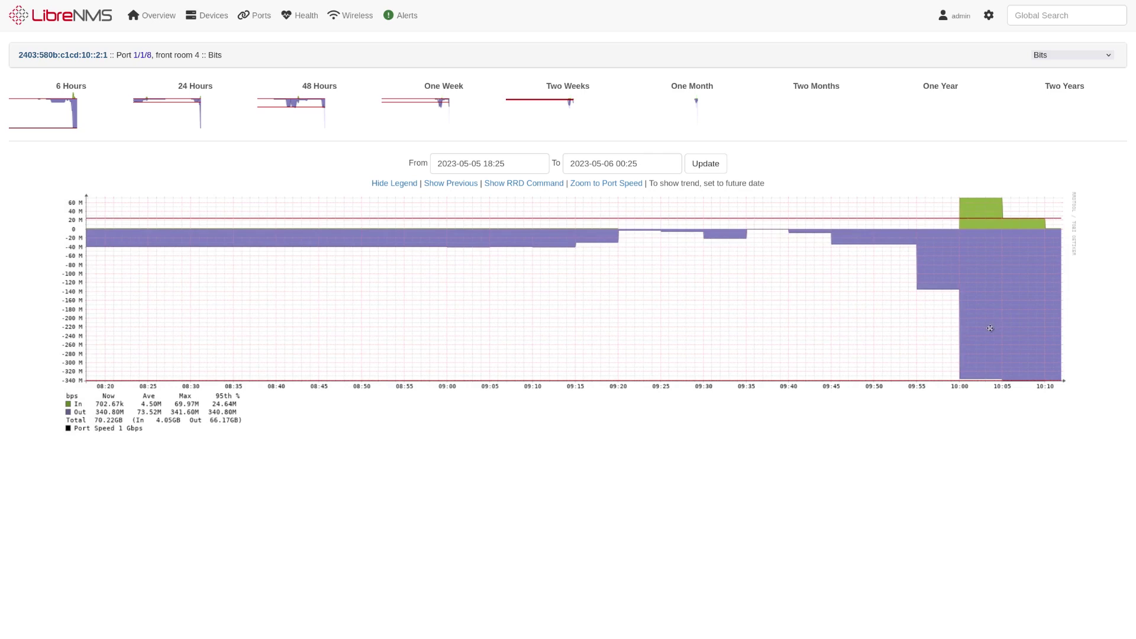
{"action": "left_click_drag", "start_coordinate": [470, 368], "coordinate": [599, 329]}
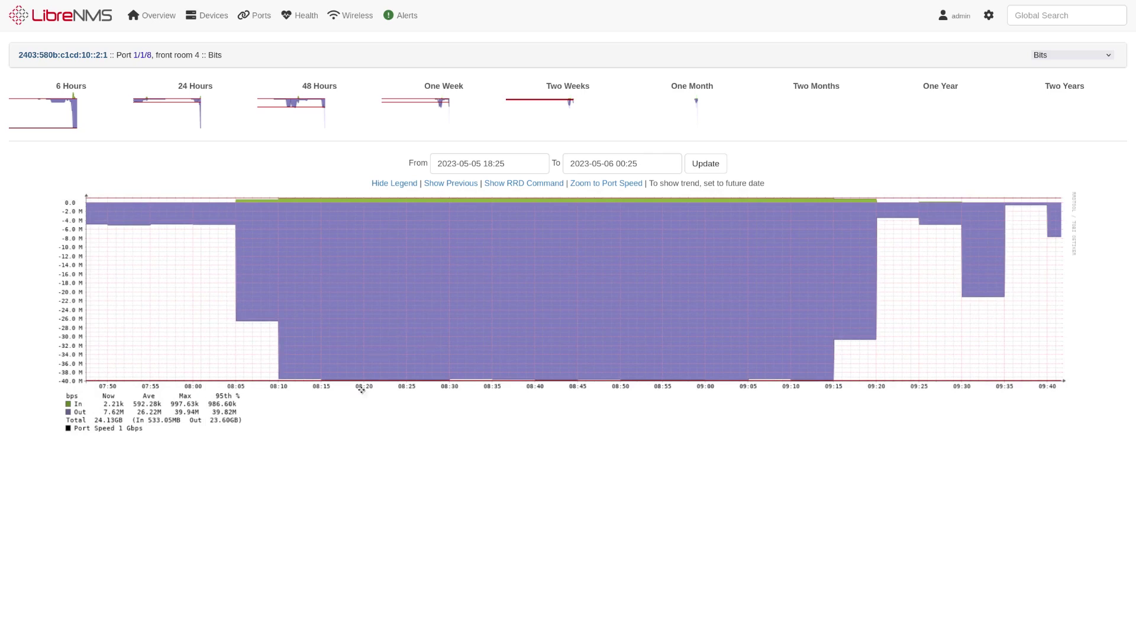
{"action": "scroll", "coordinate": [497, 325], "scroll_direction": "down", "scroll_amount": 3}
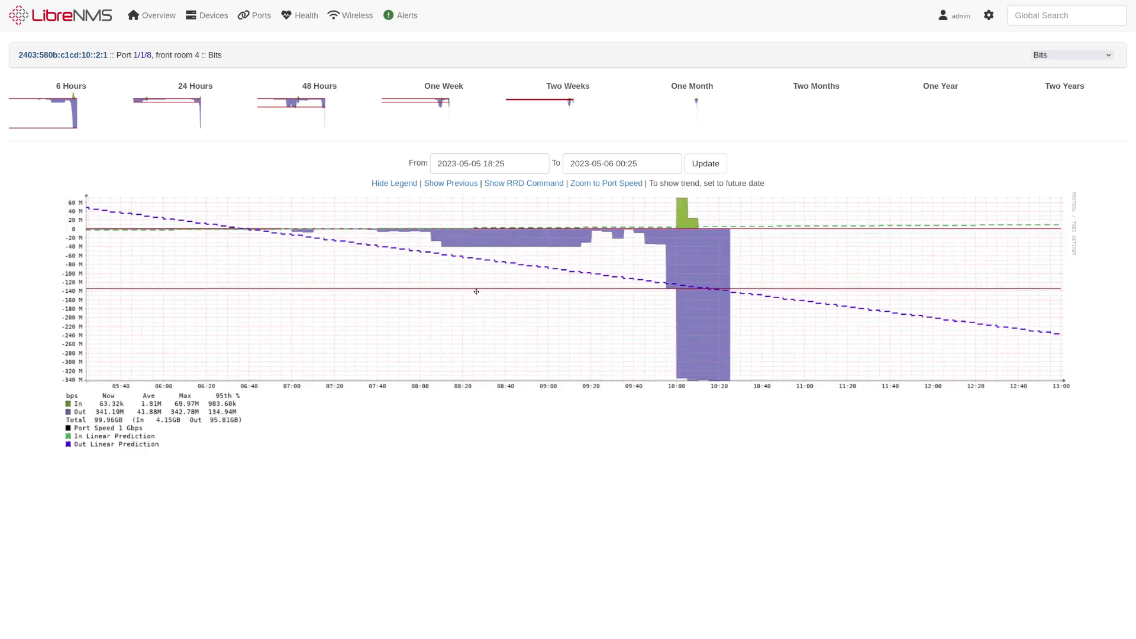
{"action": "scroll", "coordinate": [476, 291], "scroll_direction": "up", "scroll_amount": 2}
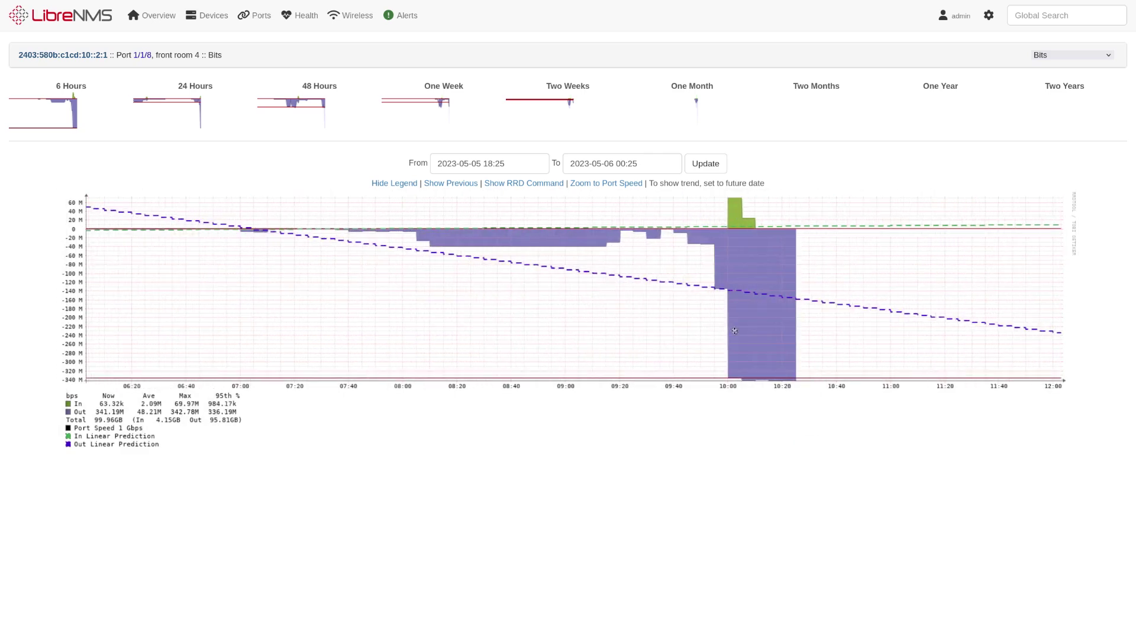
{"action": "scroll", "coordinate": [734, 330], "scroll_direction": "up", "scroll_amount": 3}
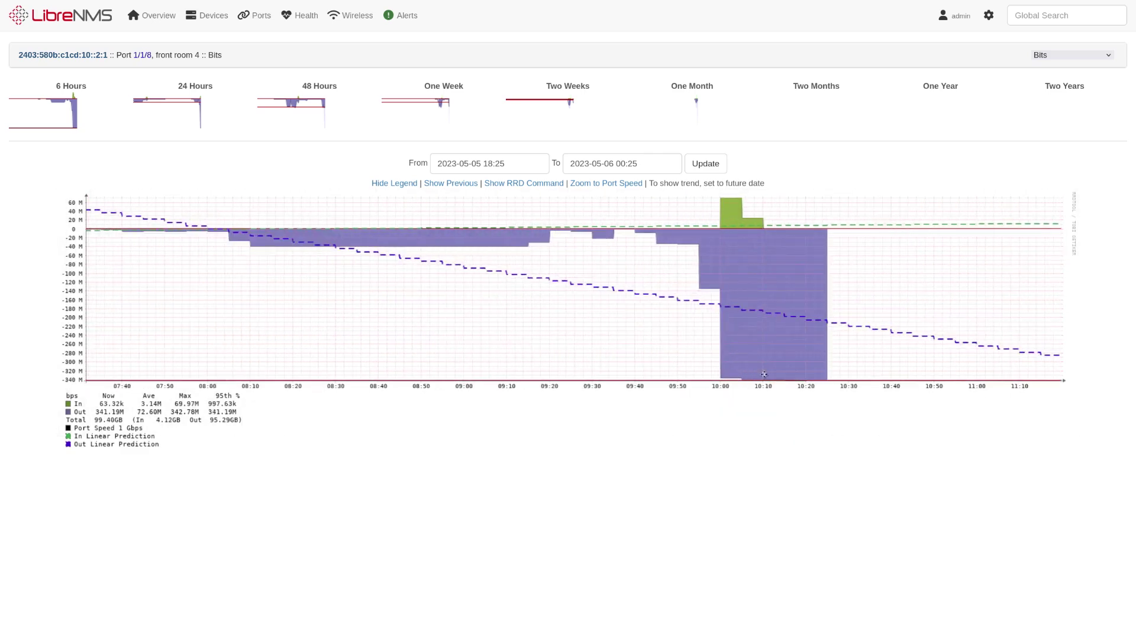
{"action": "left_click_drag", "start_coordinate": [764, 374], "coordinate": [758, 355]}
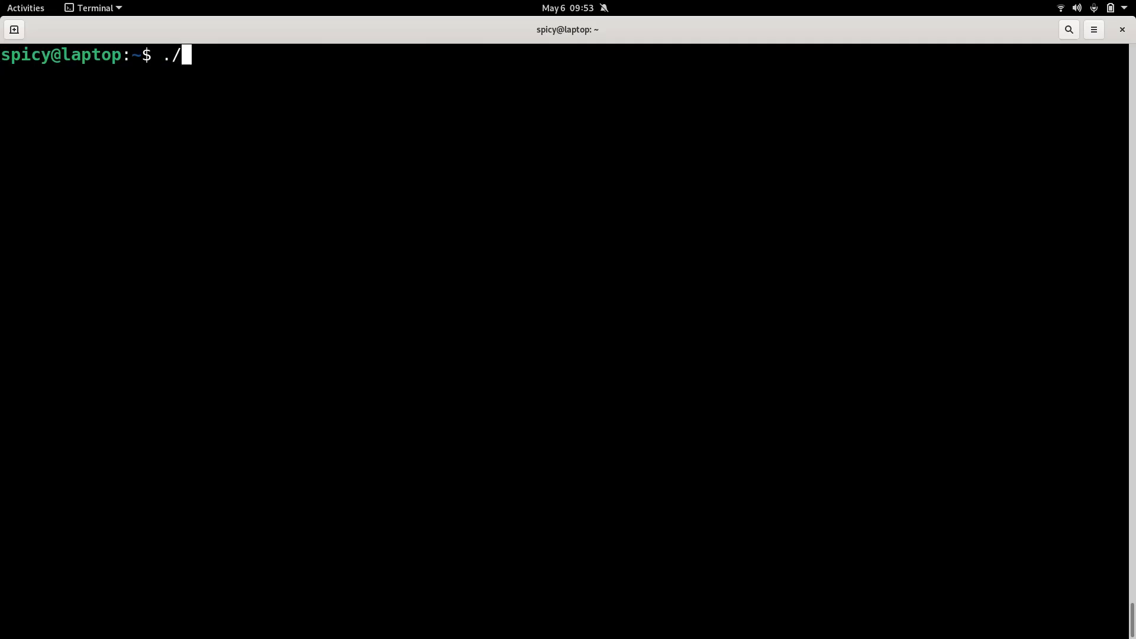
Step: Launch the Gqrx AppImage, accept the HackRF's 20000000 input rate and 20 MHz bandwidth, and start DSP
{"action": "key", "text": "Tab"}
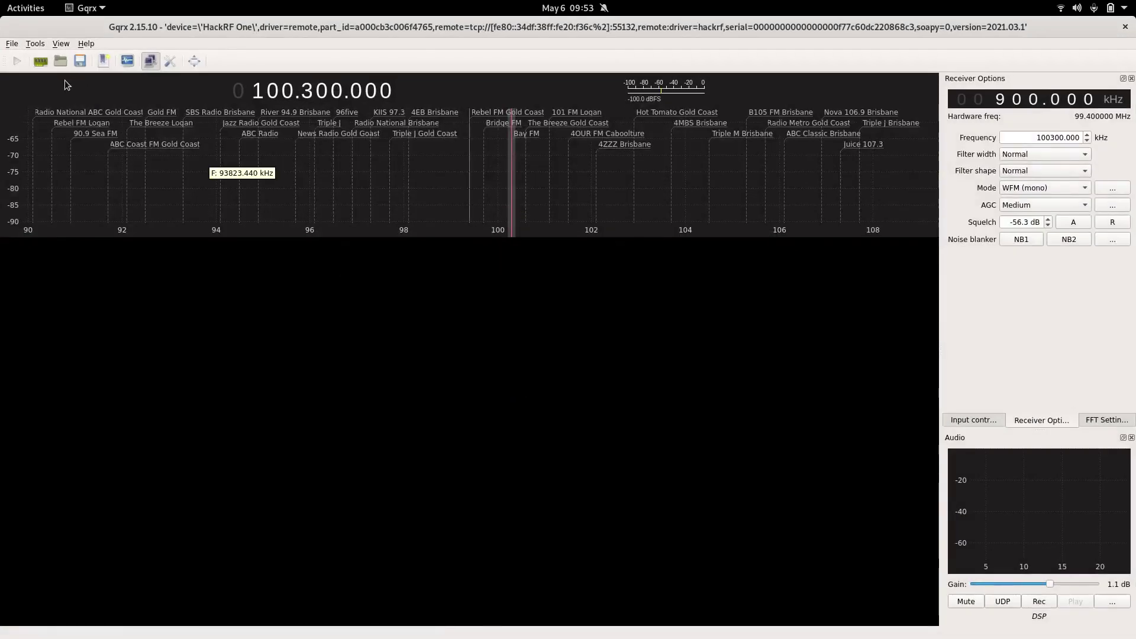
{"action": "left_click", "coordinate": [42, 62]}
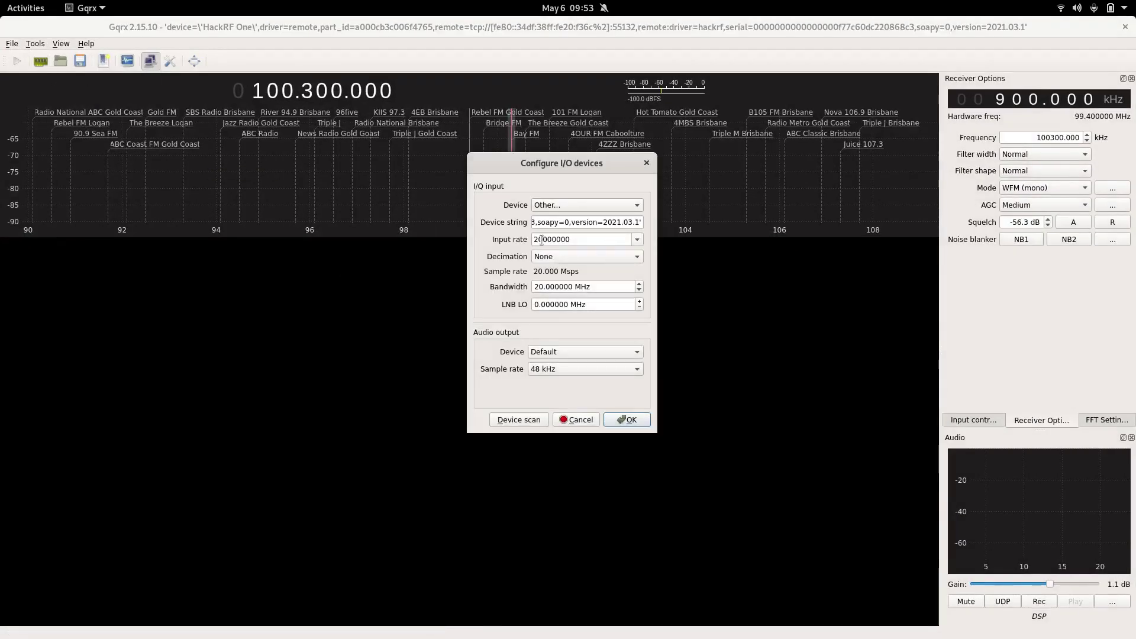
{"action": "left_click", "coordinate": [626, 420]}
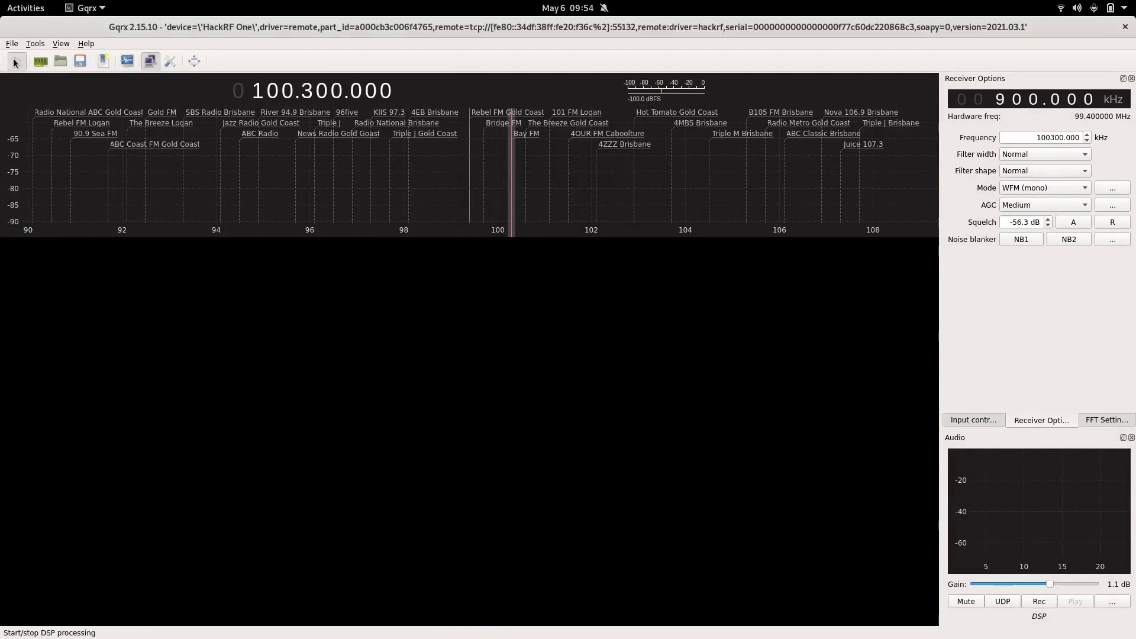
{"action": "left_click", "coordinate": [16, 62]}
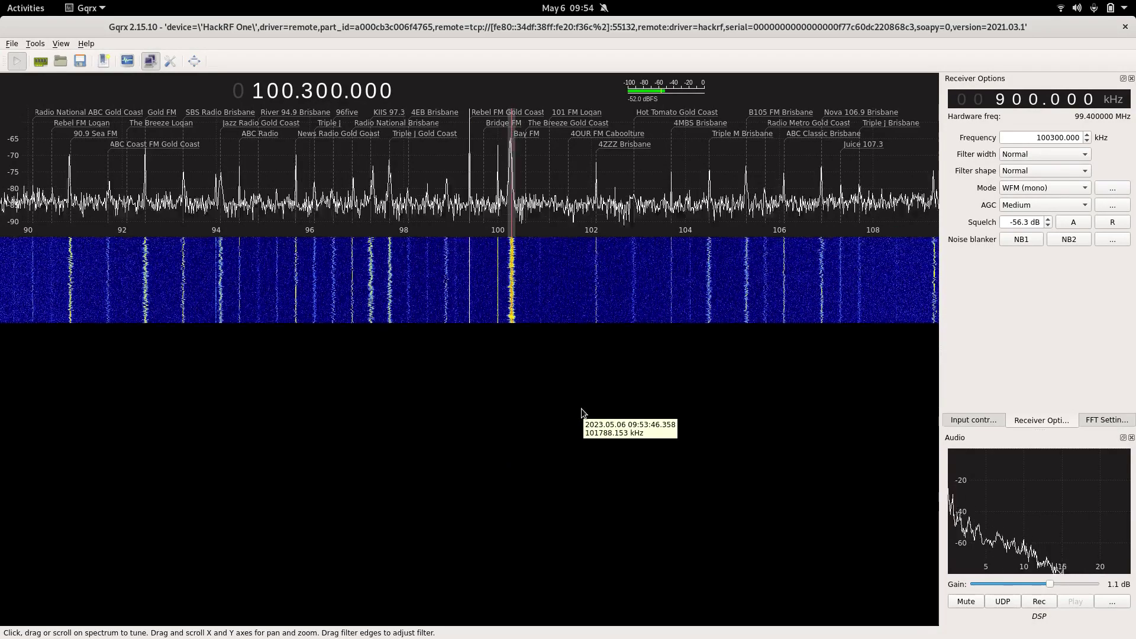
Step: Mute the system audio while the 90–108 MHz waterfall keeps running
{"action": "key", "text": "XF86AudioMute"}
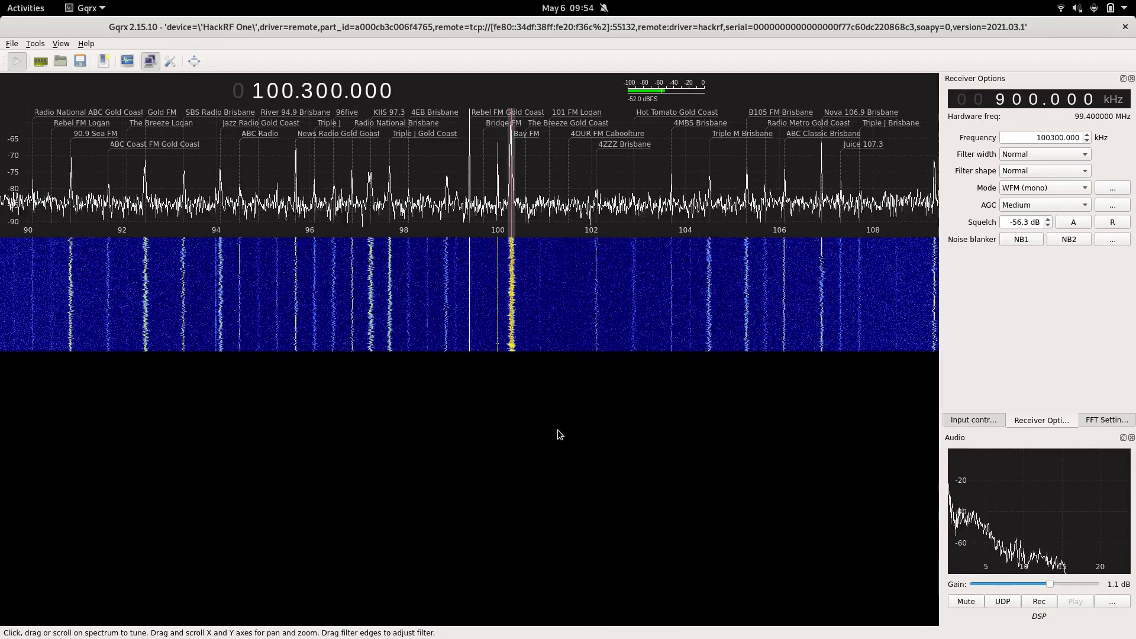